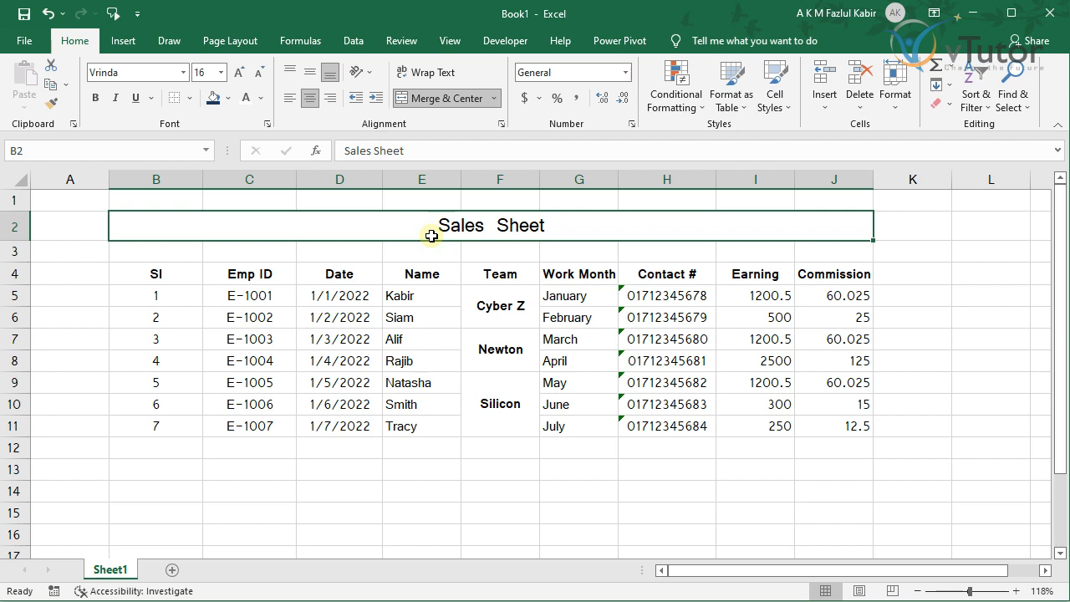
- Make the Sales Sheet title bold and set its font to Adobe Clean Black
left_click(95, 98)
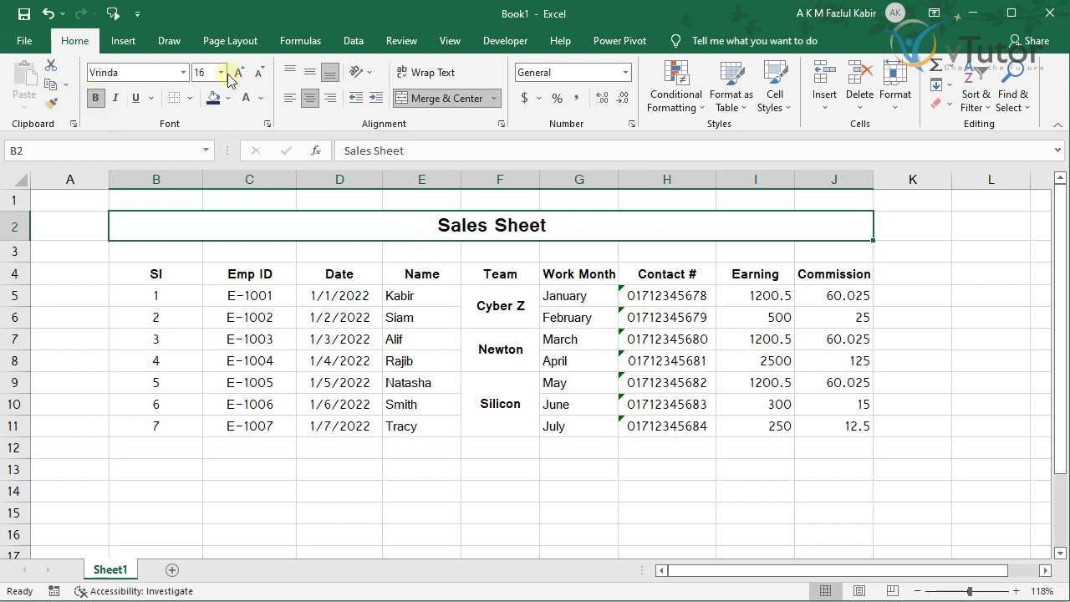
left_click(183, 74)
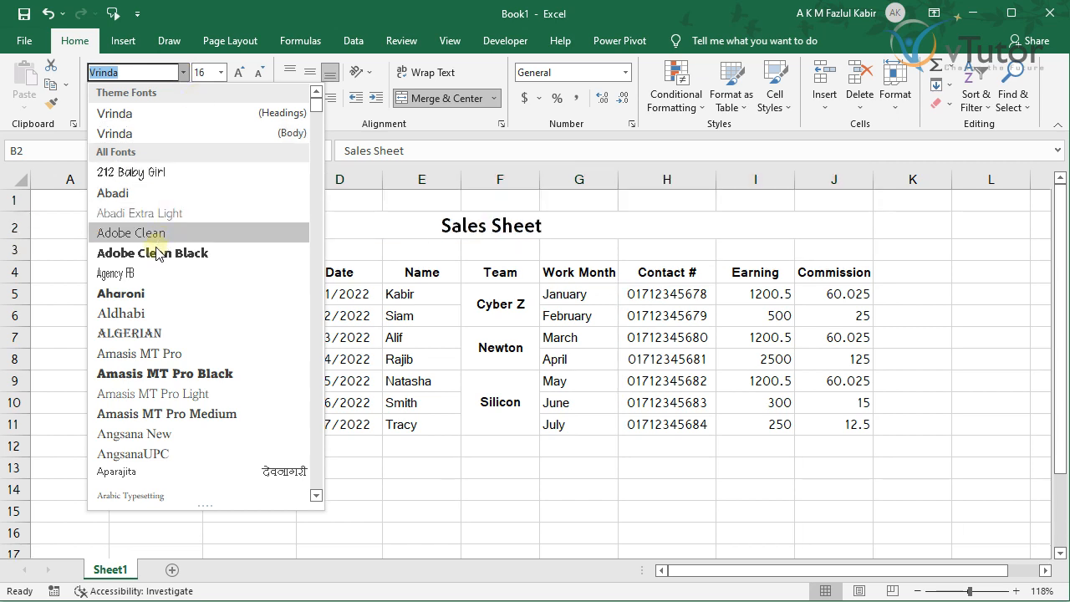
left_click(154, 255)
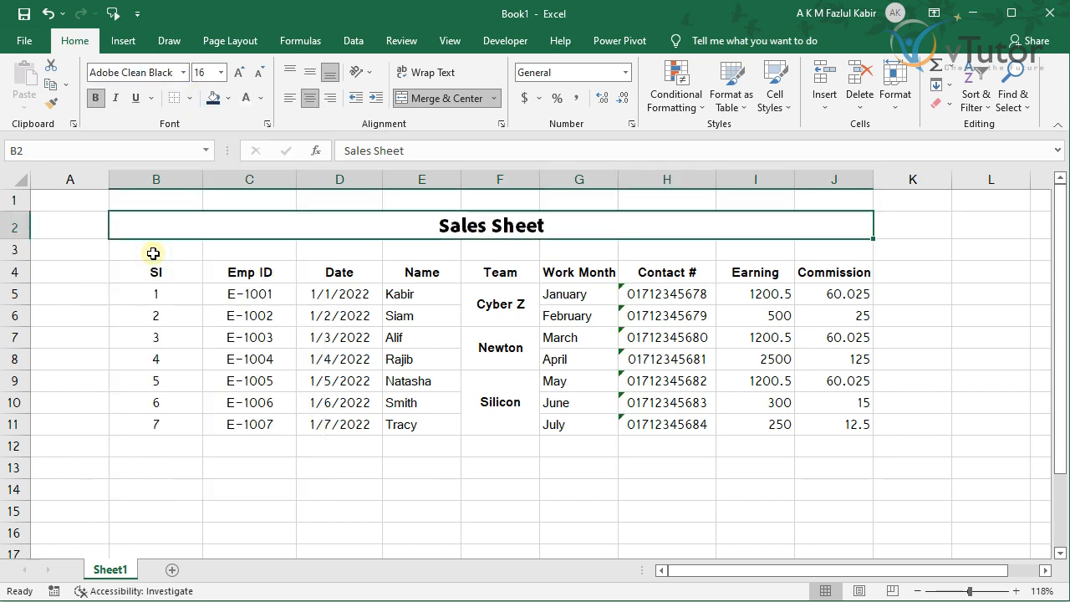
- Change the font of only the word "Sales" in the title to Algerian
double_click(428, 223)
left_click_drag(428, 223, 487, 229)
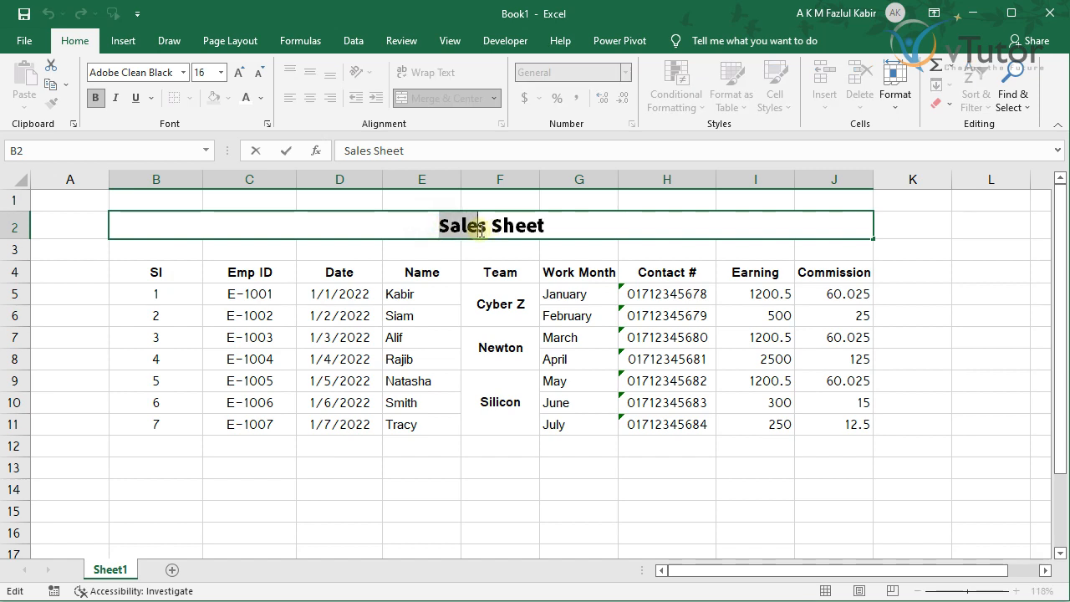
left_click(183, 72)
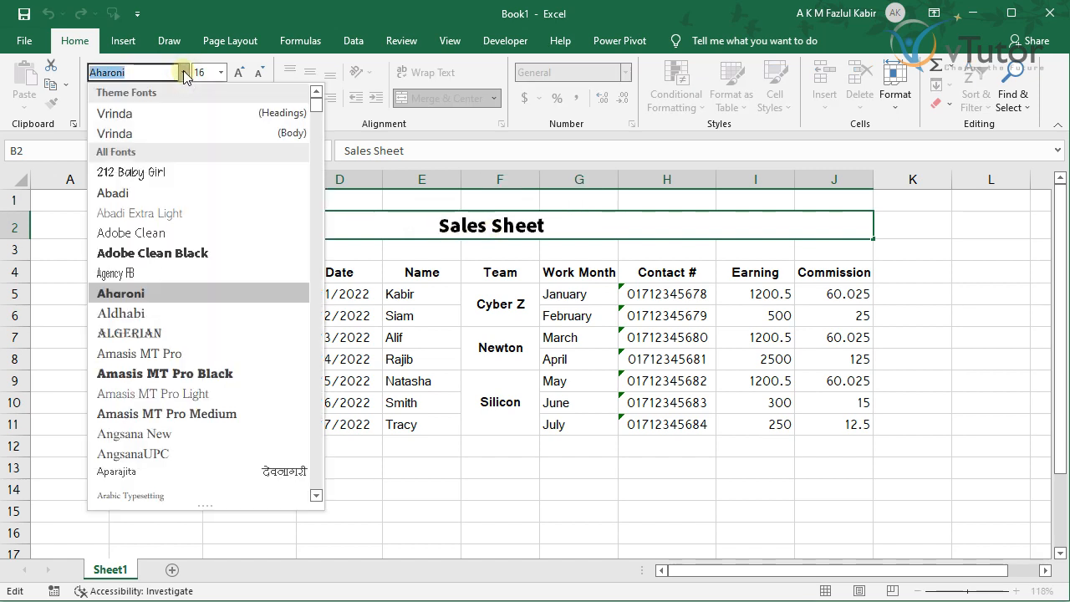
left_click(146, 331)
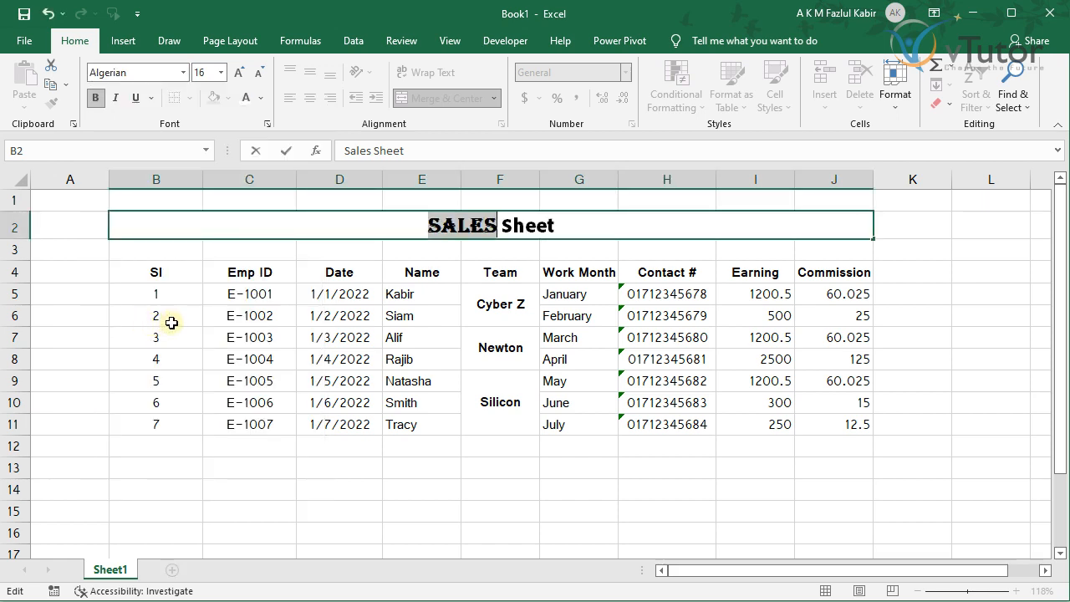
left_click(358, 310)
- Apply All Borders to the Sl column cells B4:B11
left_click(170, 274)
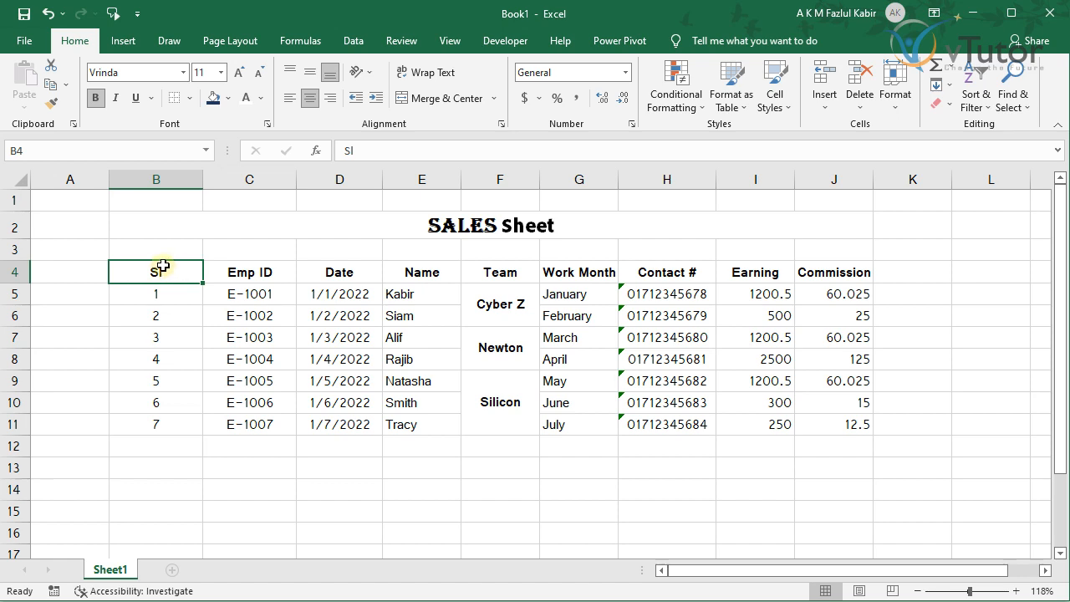
left_click_drag(162, 265, 159, 428)
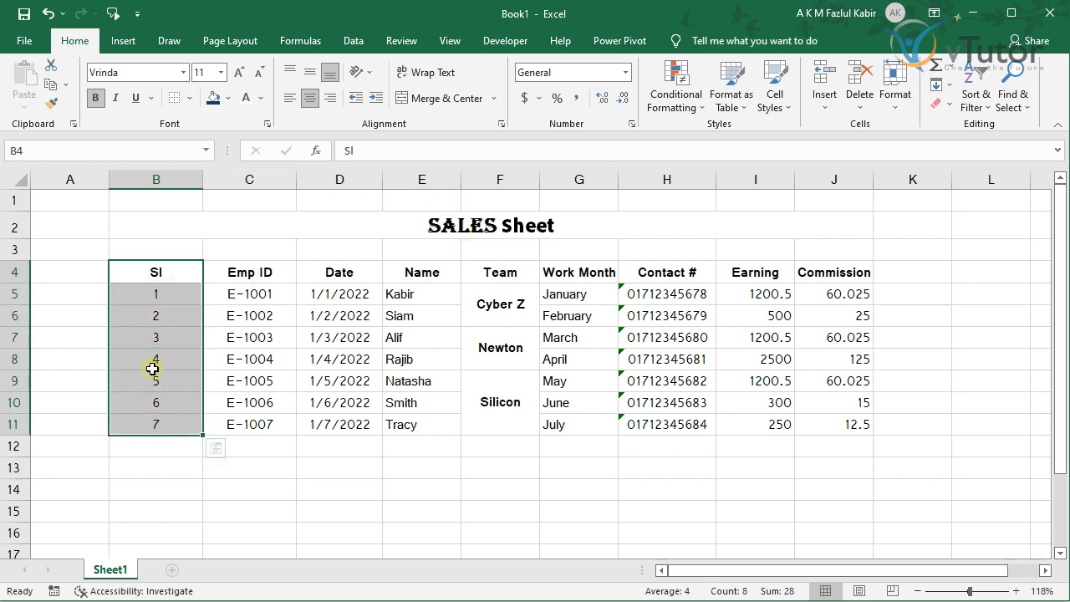
left_click(190, 98)
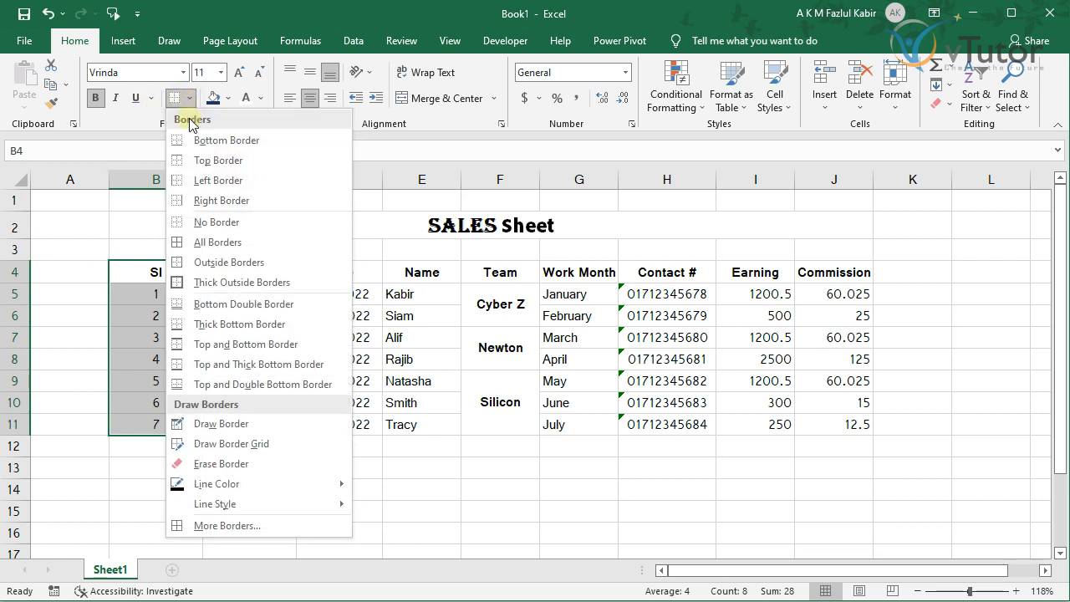
left_click(204, 251)
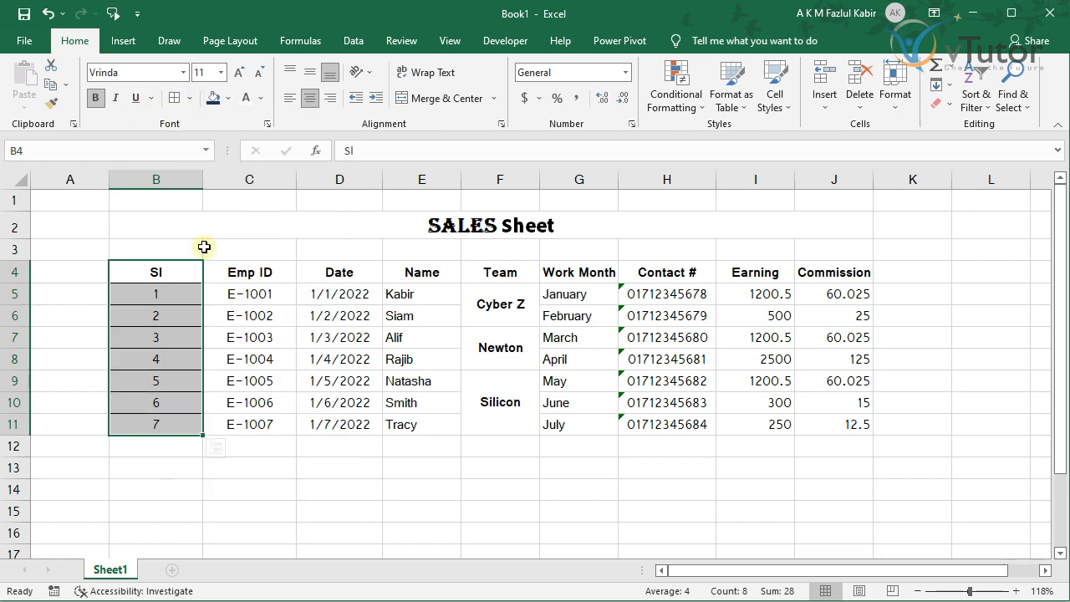
left_click(425, 410)
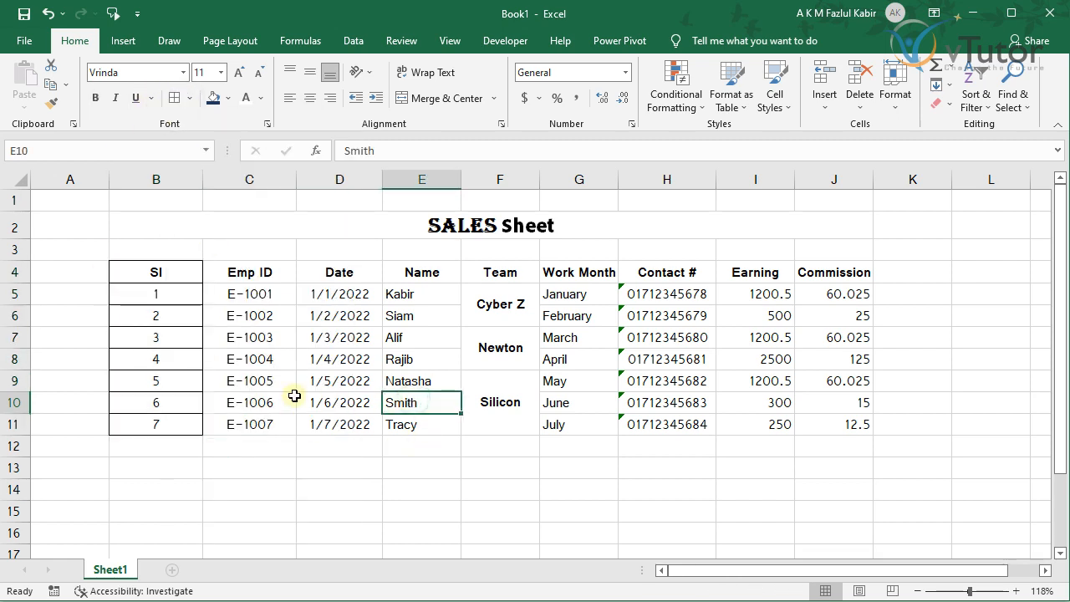
- Apply All Borders to the header row cells B4:J4
left_click(153, 271)
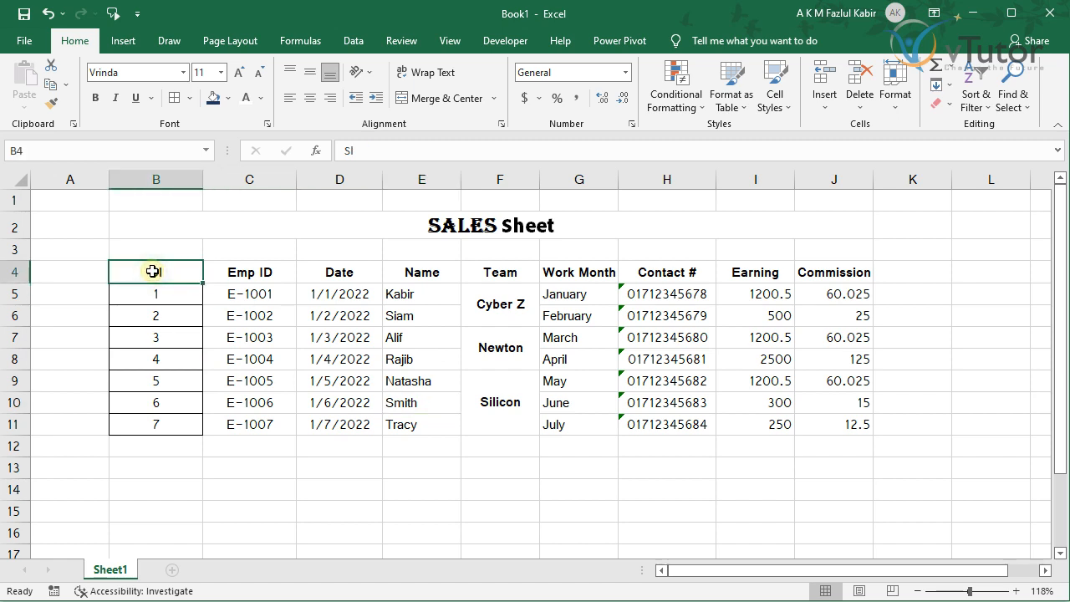
left_click_drag(153, 271, 857, 272)
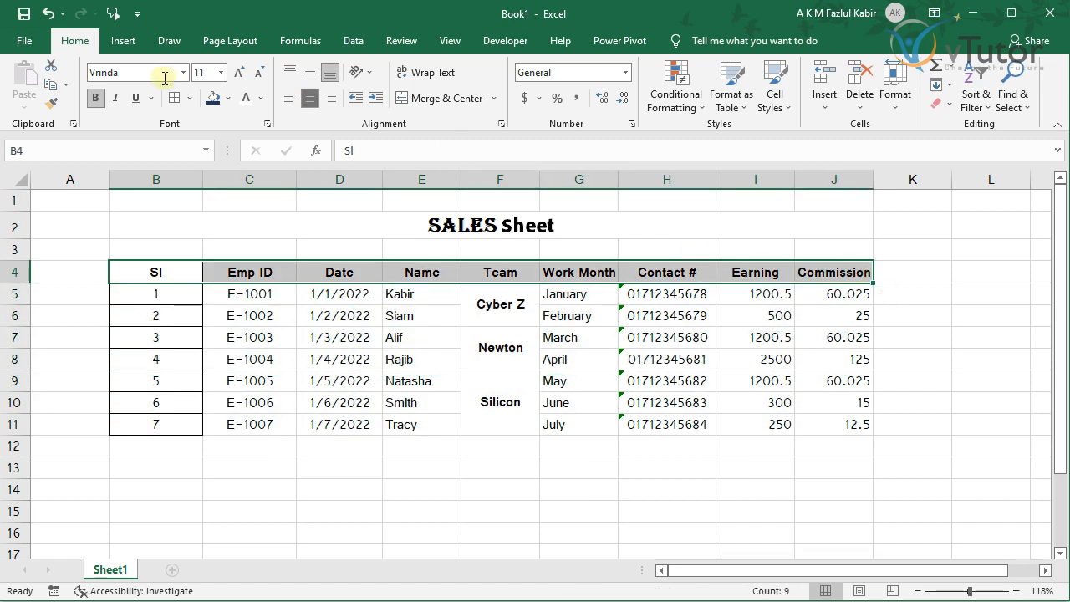
left_click(340, 382)
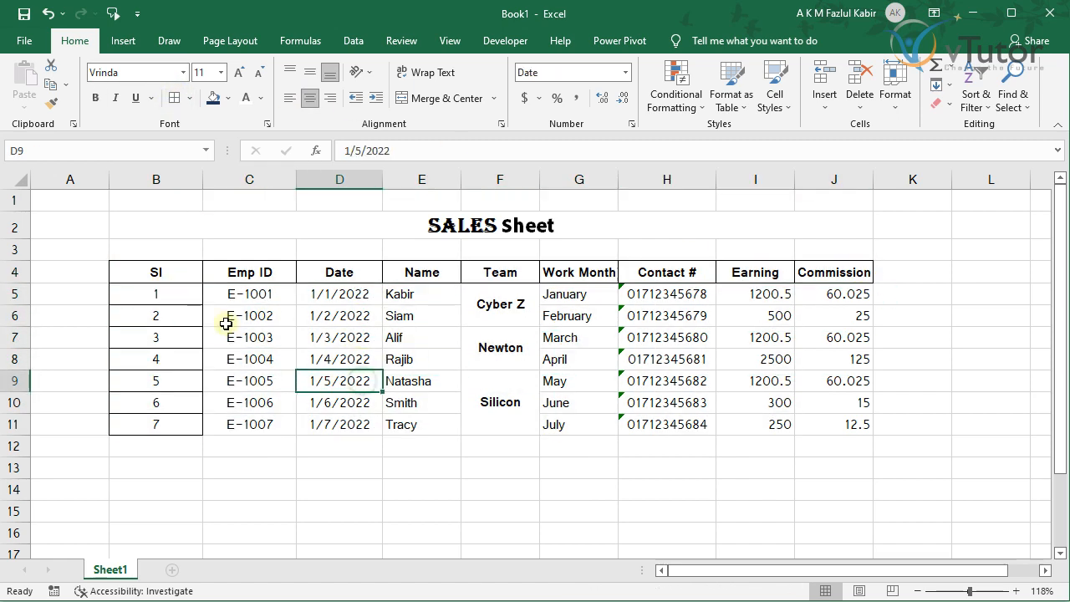
- Apply All Borders to the entire table range B4:J11
left_click_drag(158, 275, 867, 426)
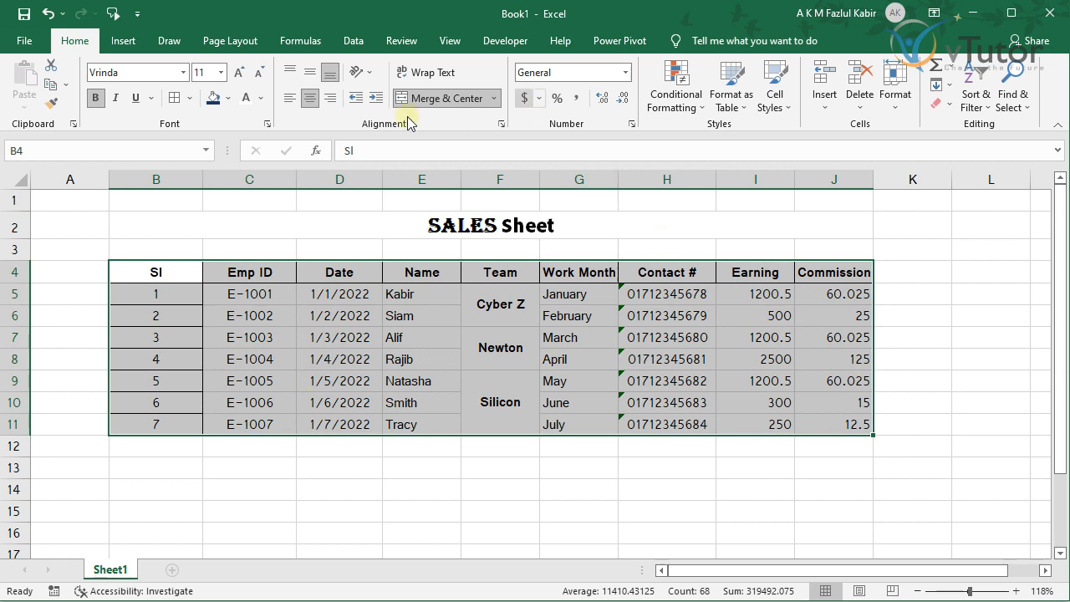
left_click(176, 99)
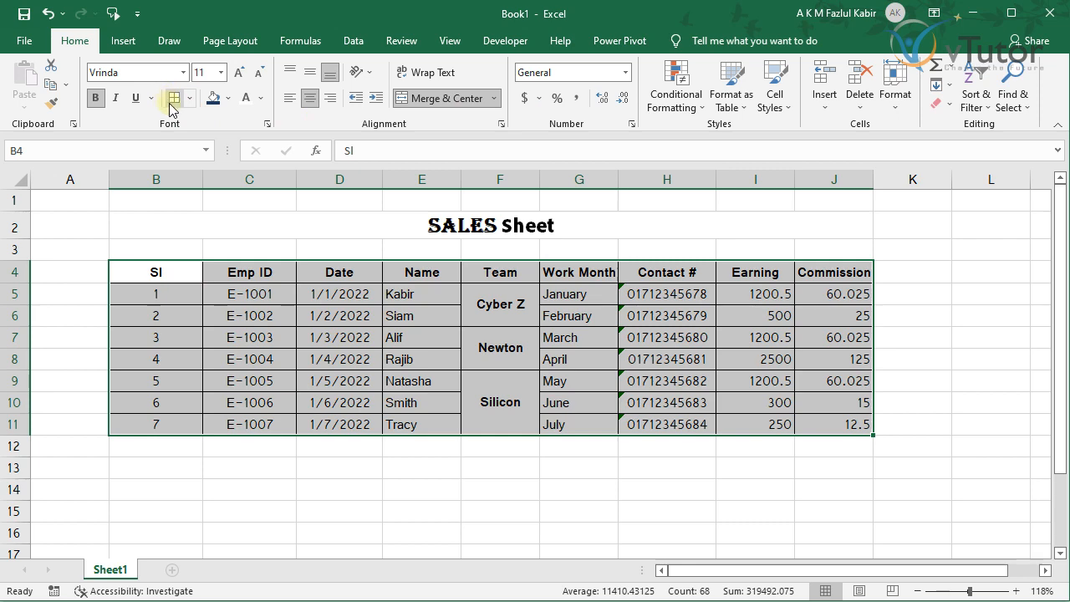
left_click(368, 380)
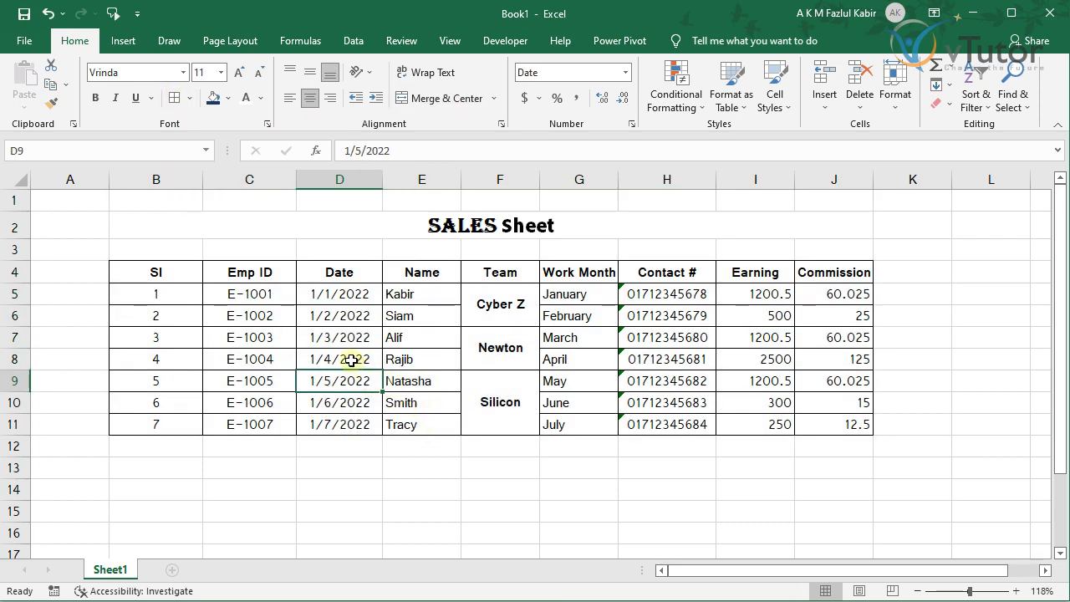
left_click(145, 273)
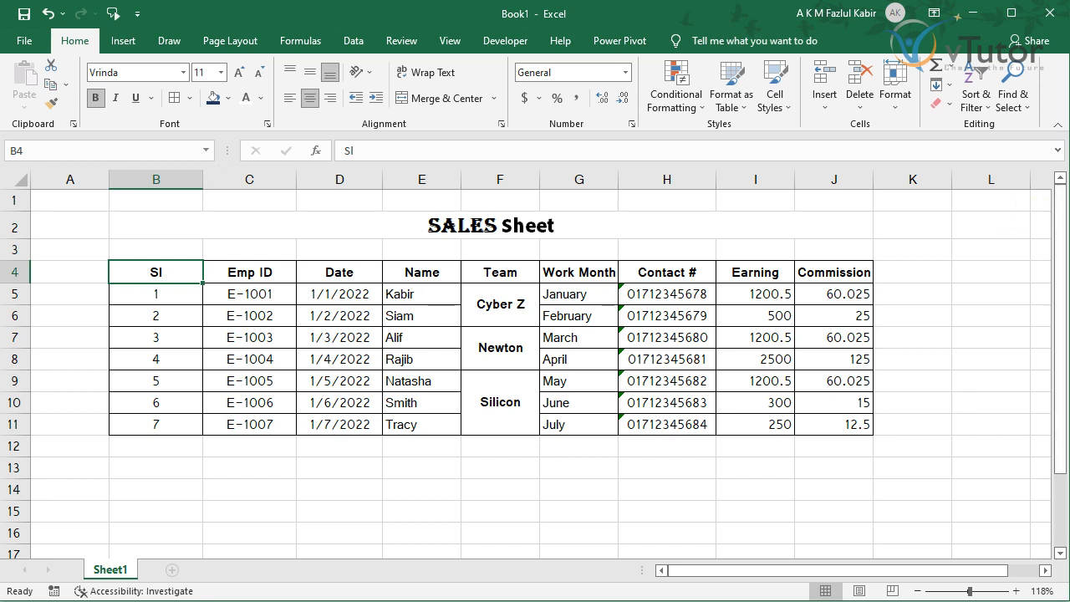
left_click_drag(162, 277, 172, 523)
left_click(172, 427)
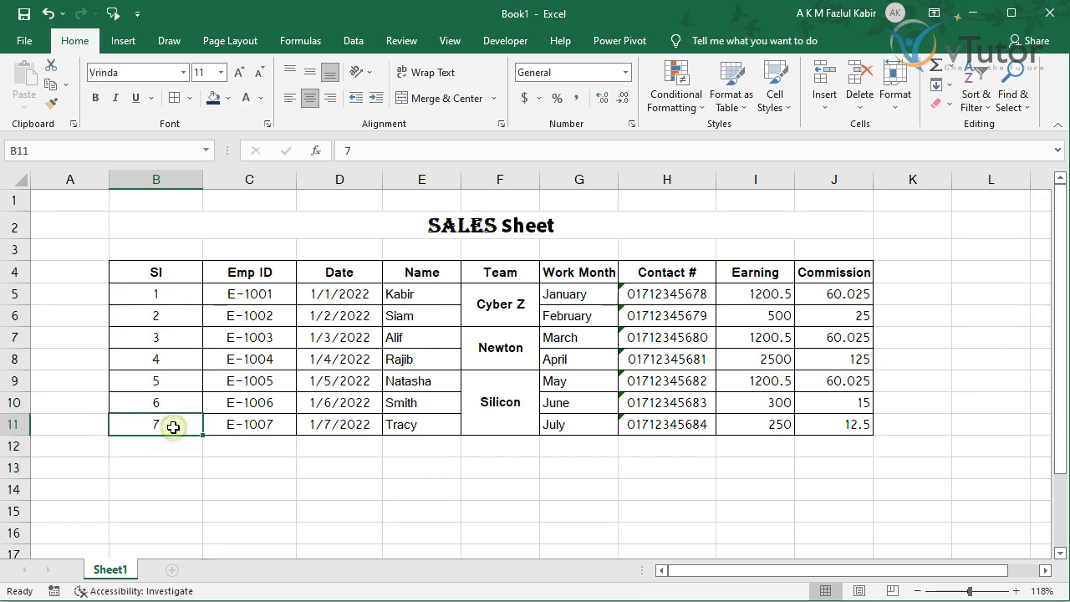
left_click(161, 272)
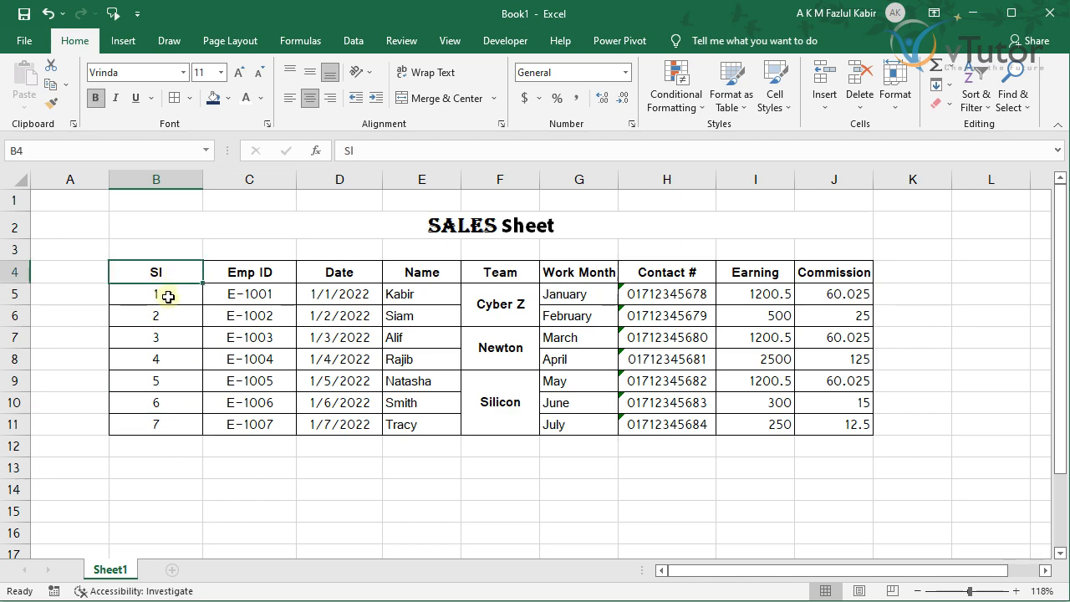
scroll(201, 404, "down", 8)
scroll(156, 438, "down", 5)
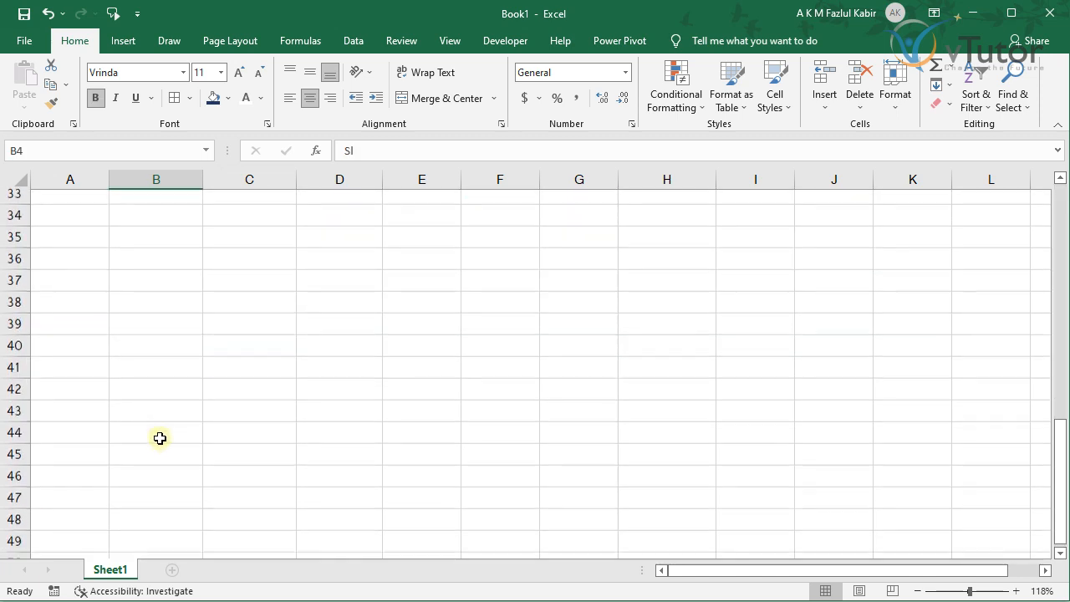
left_click(171, 415)
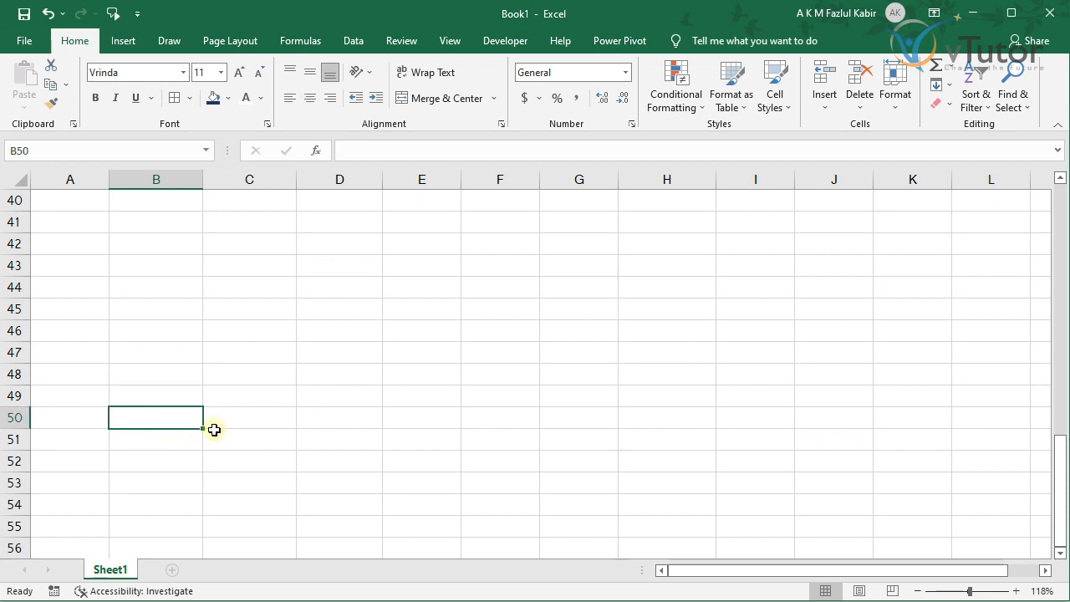
scroll(214, 430, "up", 13)
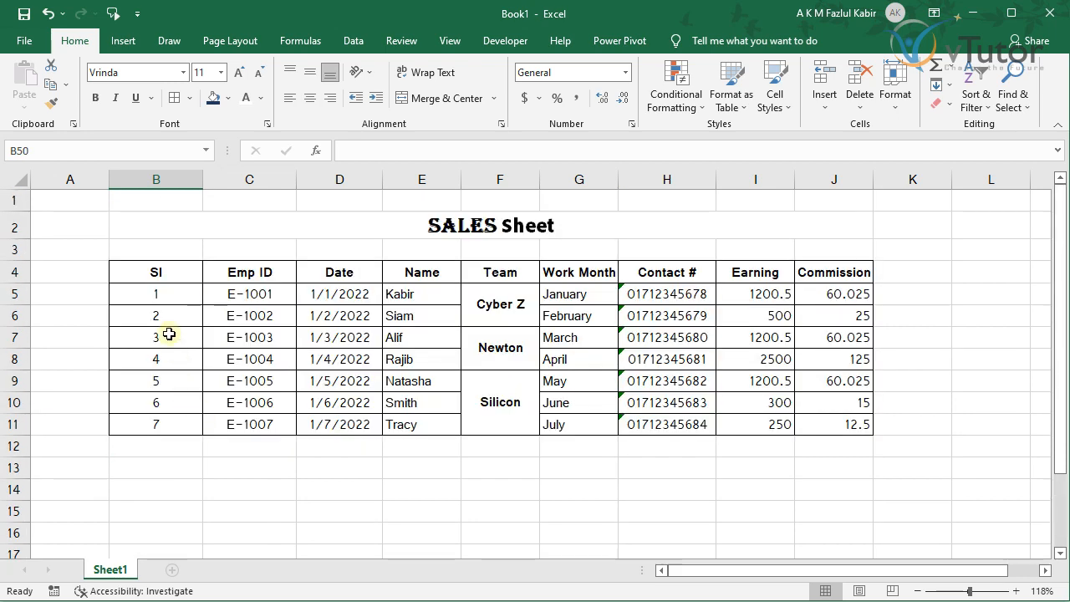
- Select the long range B4:B50 from its first and last cells and review its extent from top to bottom
left_click(151, 275)
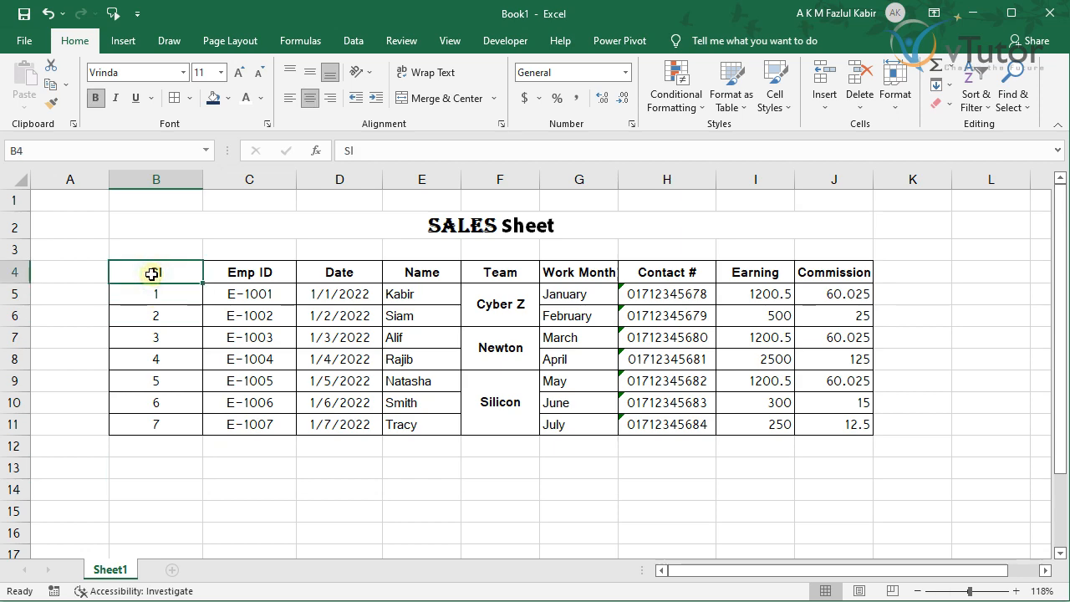
scroll(193, 375, "down", 10)
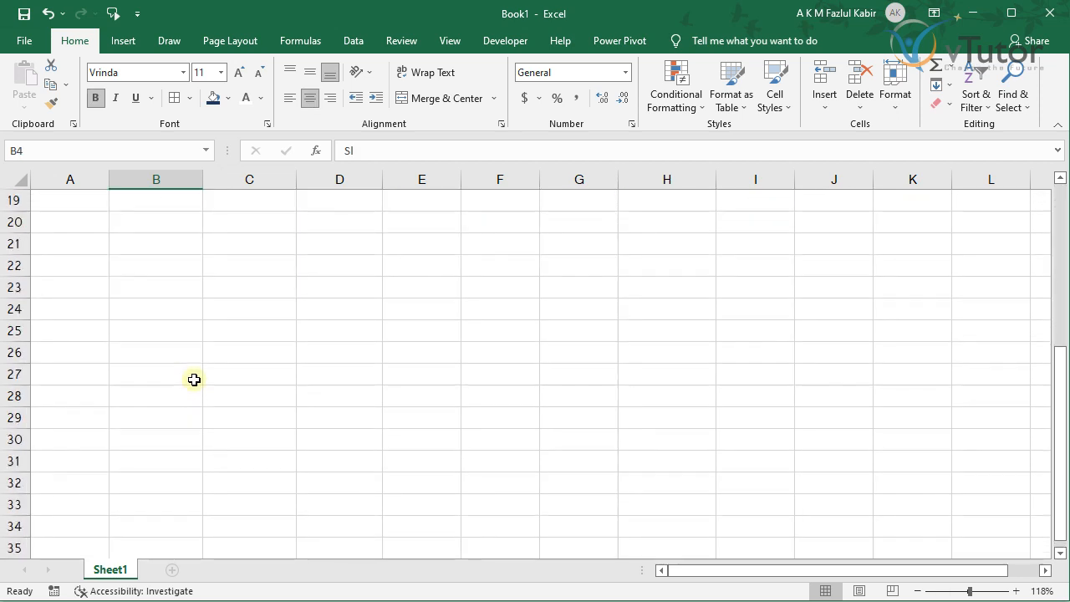
scroll(195, 393, "down", 6)
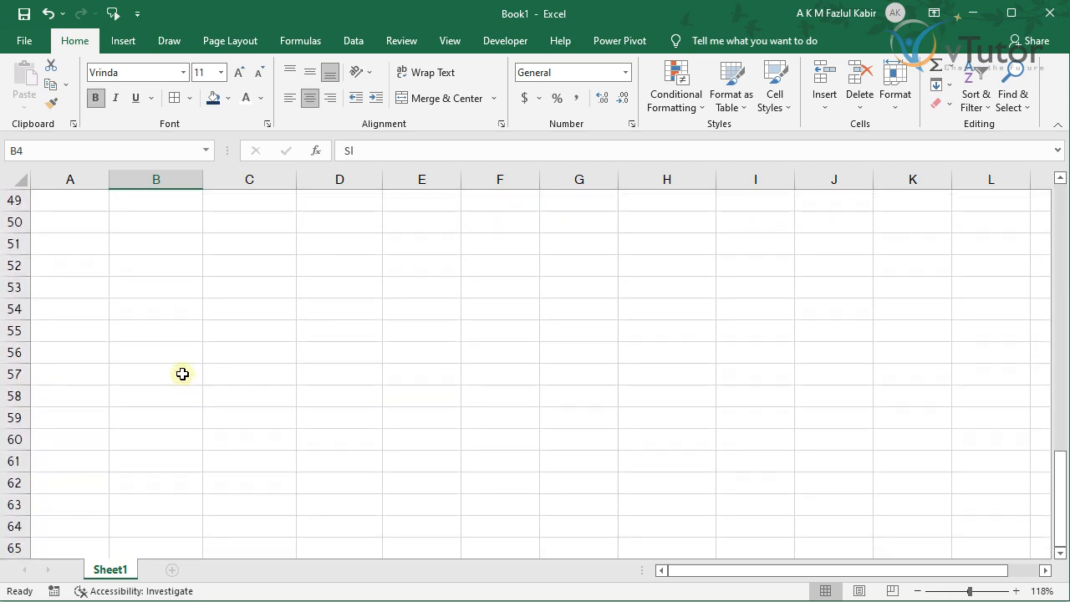
scroll(182, 373, "up", 1)
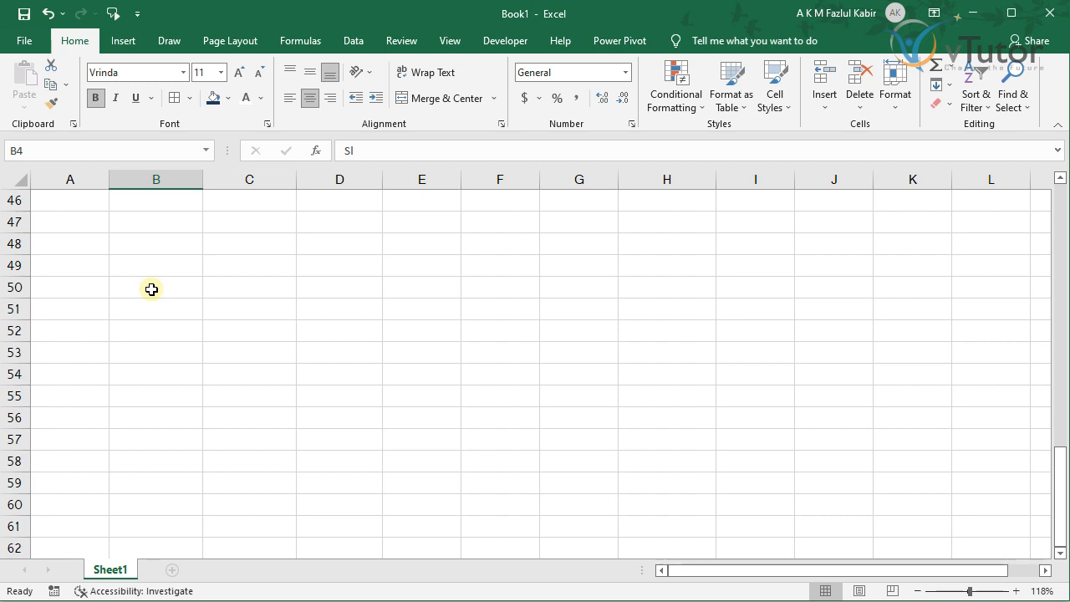
left_click(151, 289, "shift")
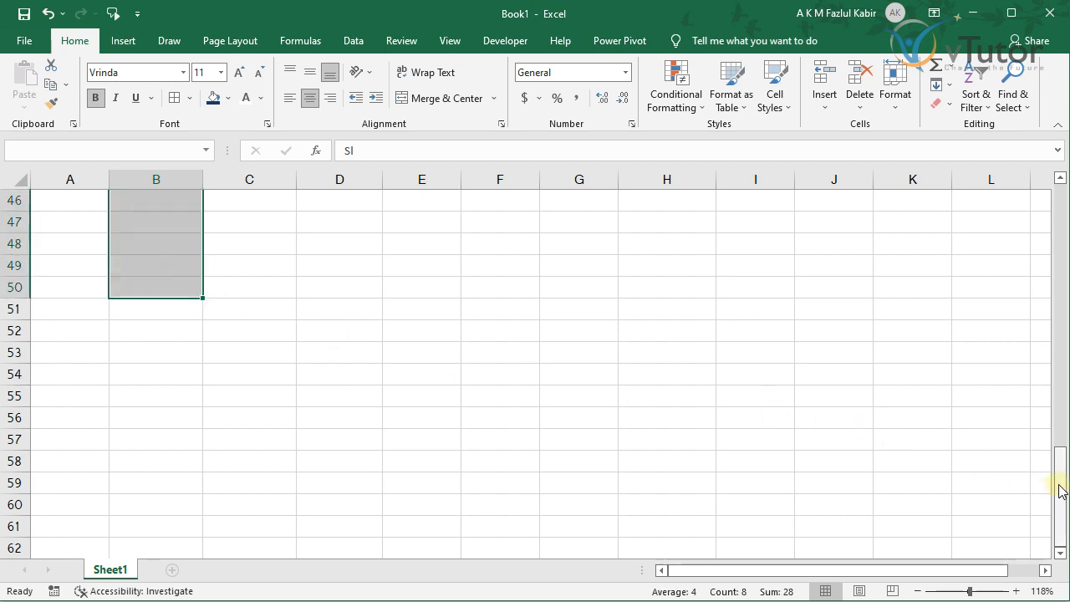
left_click_drag(1062, 492, 1063, 200)
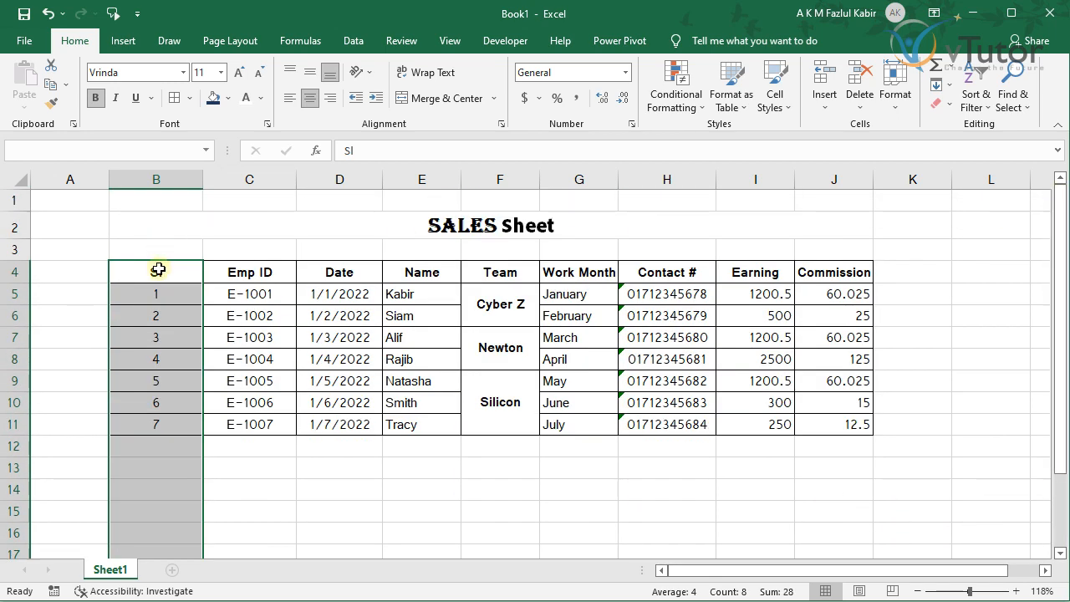
scroll(276, 384, "down", 12)
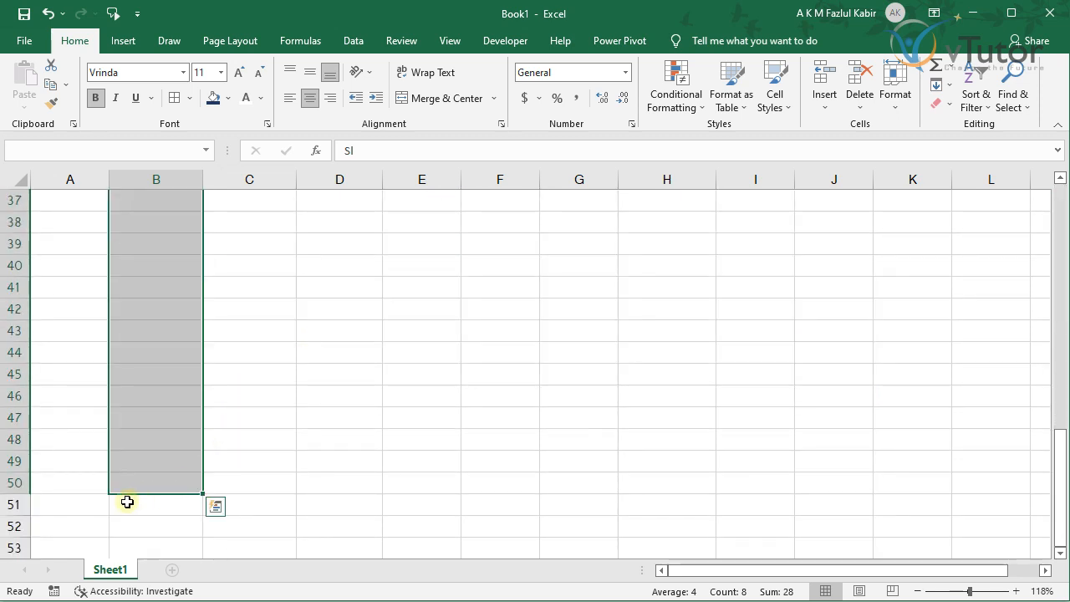
scroll(340, 377, "up", 12)
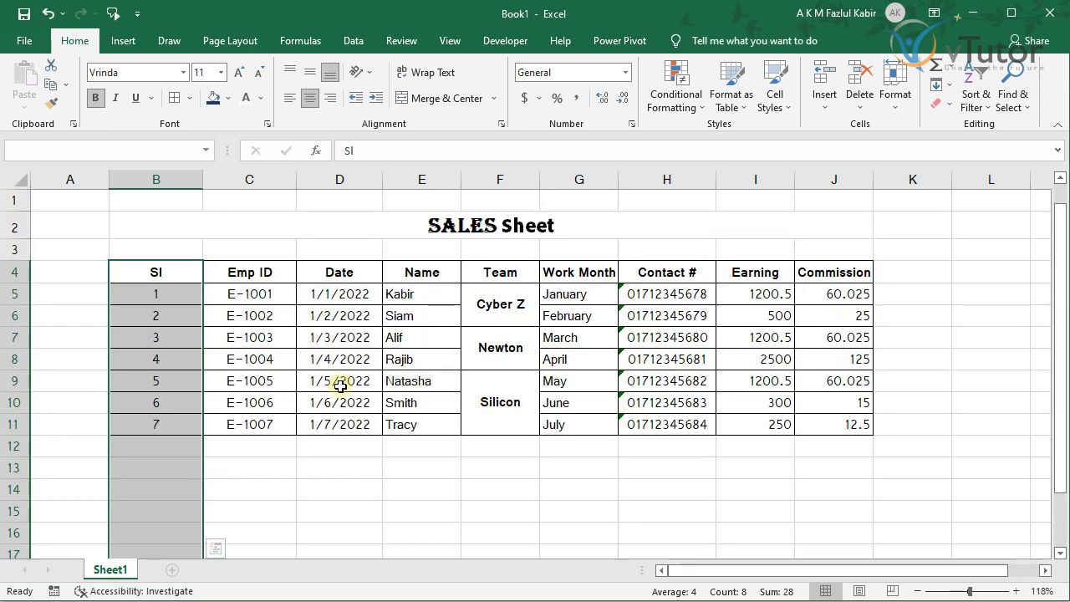
- Select the header row from B4 to J4, and change the selection to the Sl column B4:B11
left_click(163, 276)
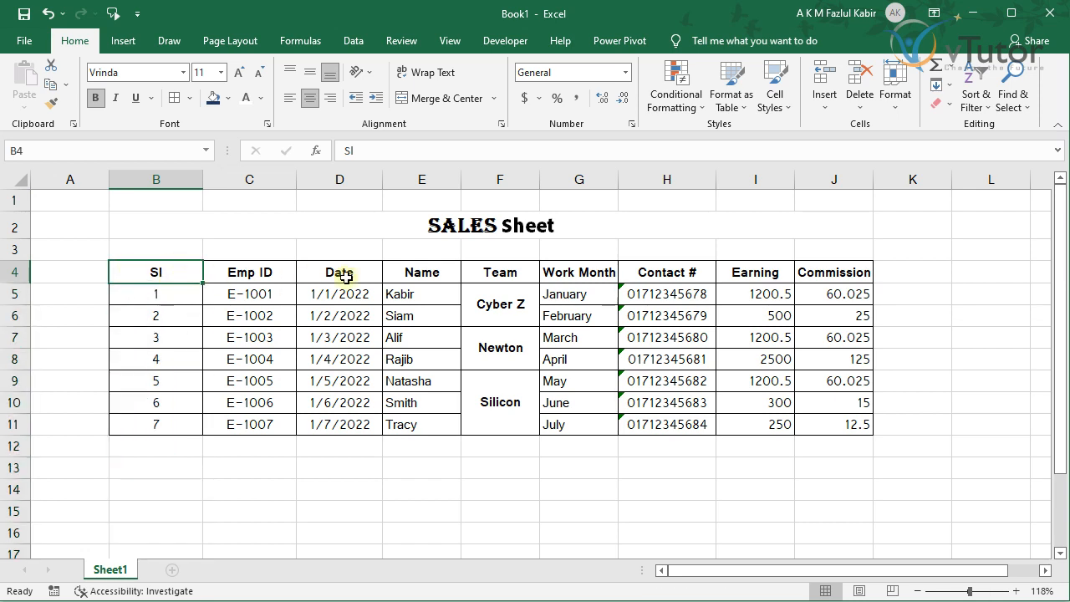
left_click(845, 271, "shift")
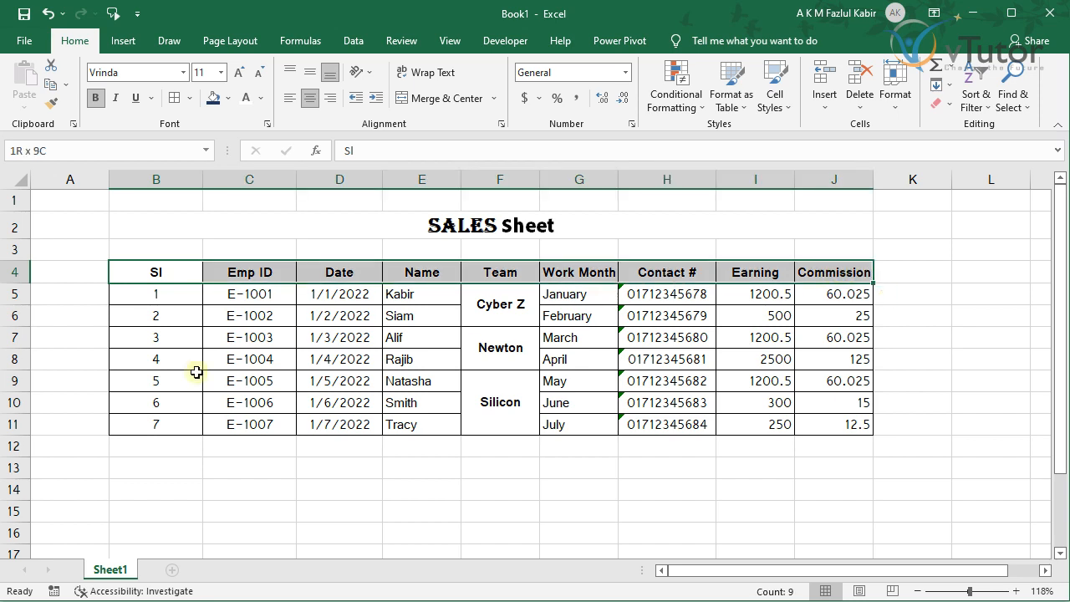
left_click(155, 429, "shift")
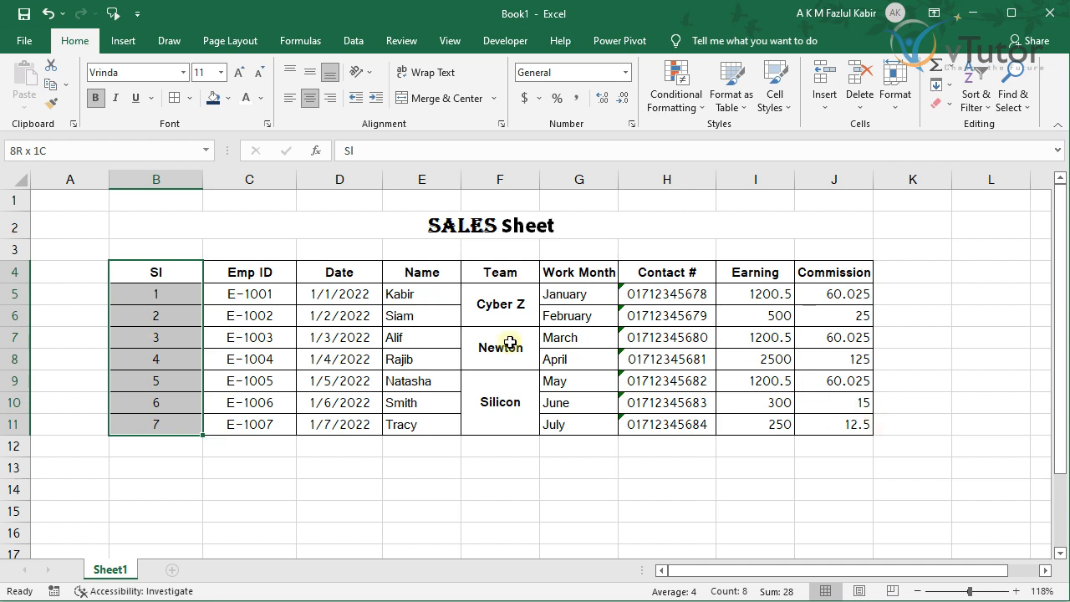
- Apply Thick Outside Borders around the whole table range B4:J11
left_click(168, 276)
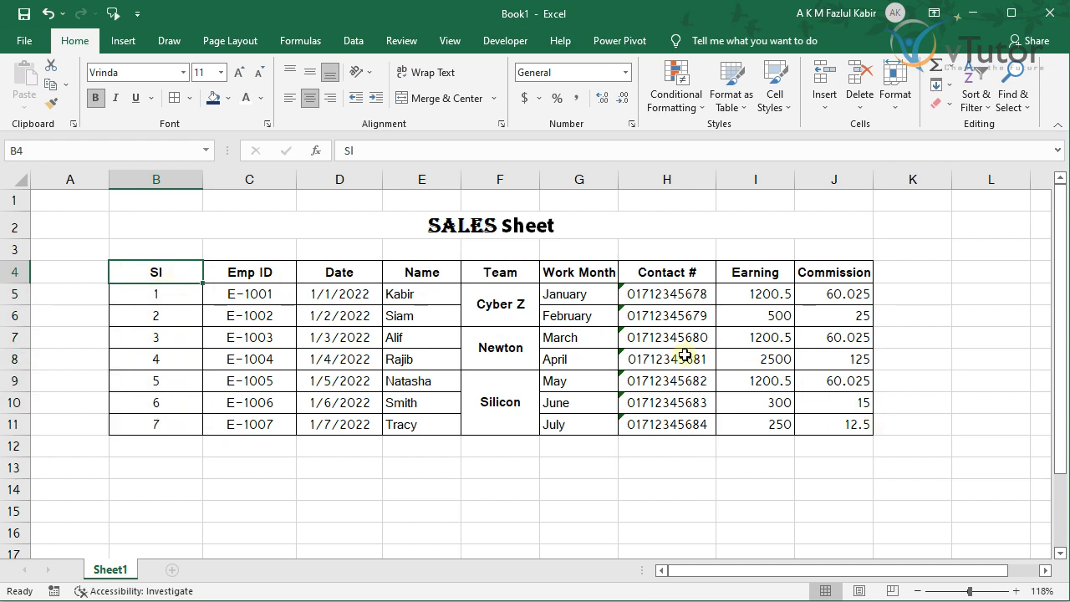
left_click(845, 425, "shift")
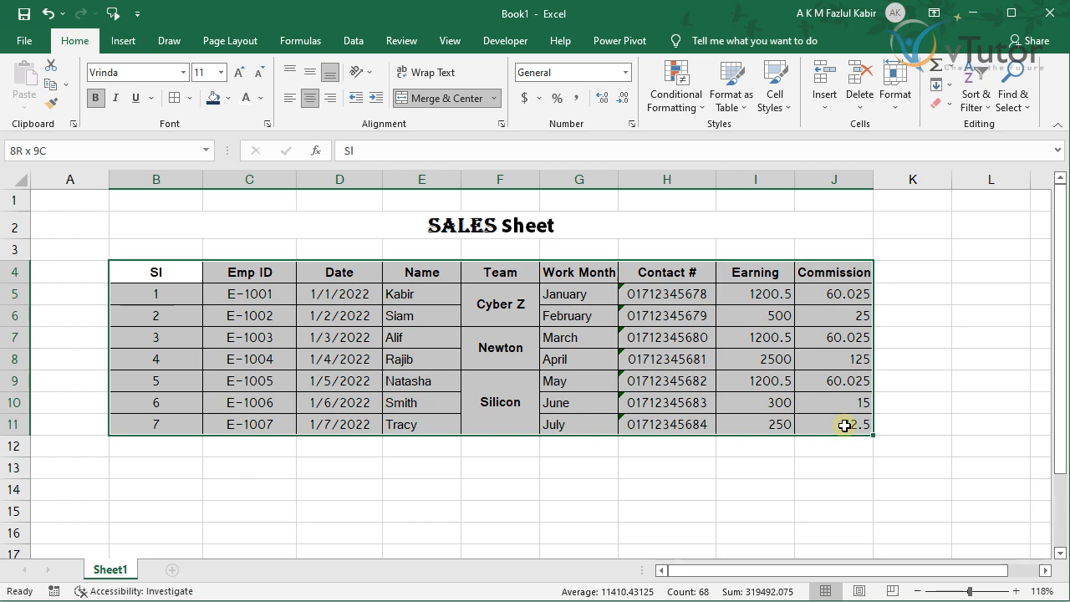
left_click(190, 97)
left_click(203, 282)
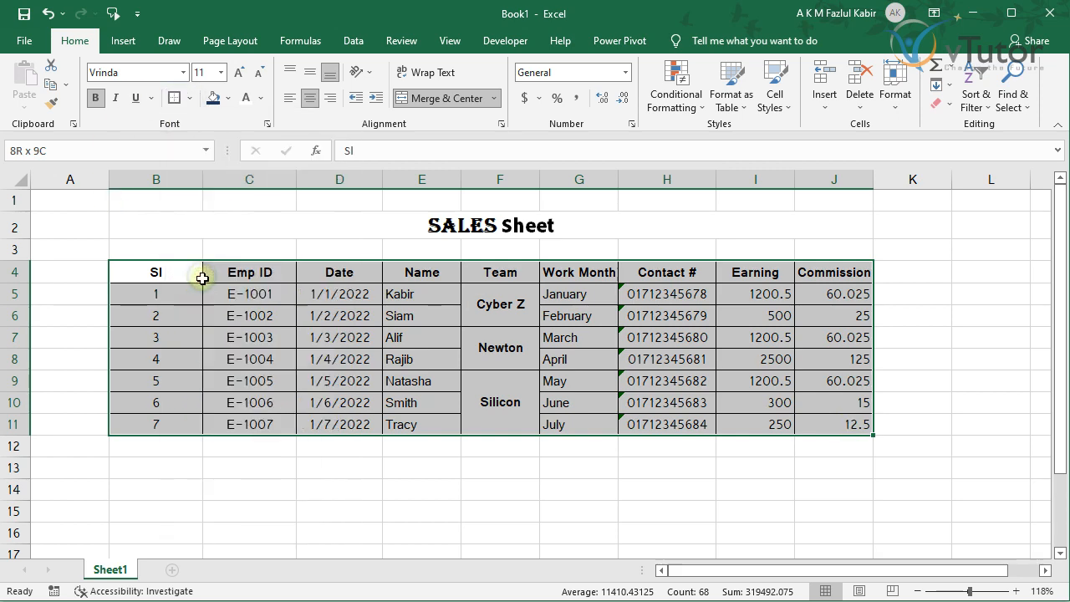
left_click(746, 470)
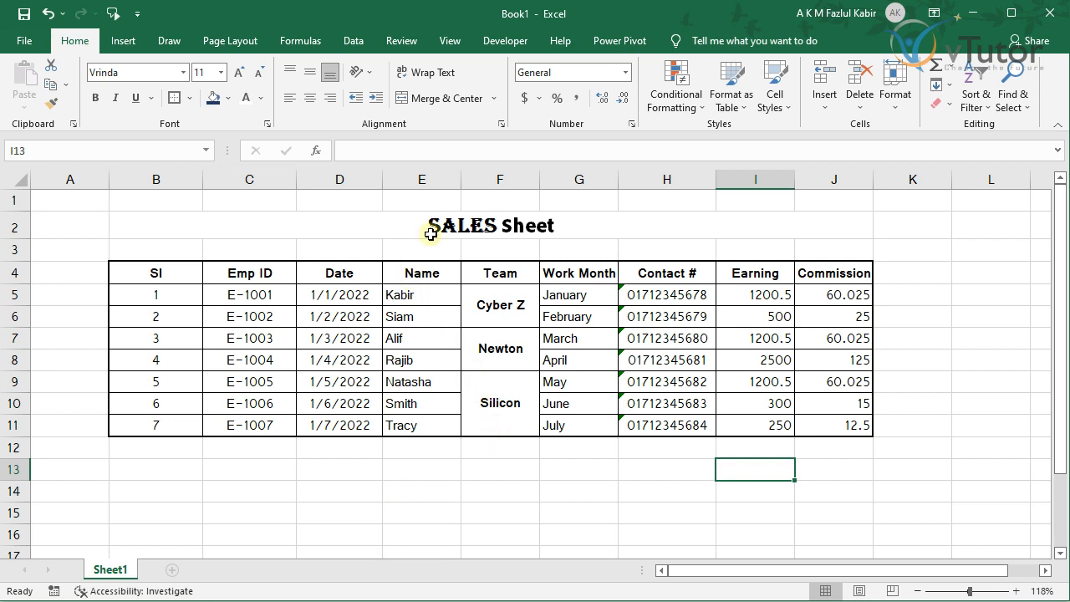
left_click(442, 206)
left_click(444, 232)
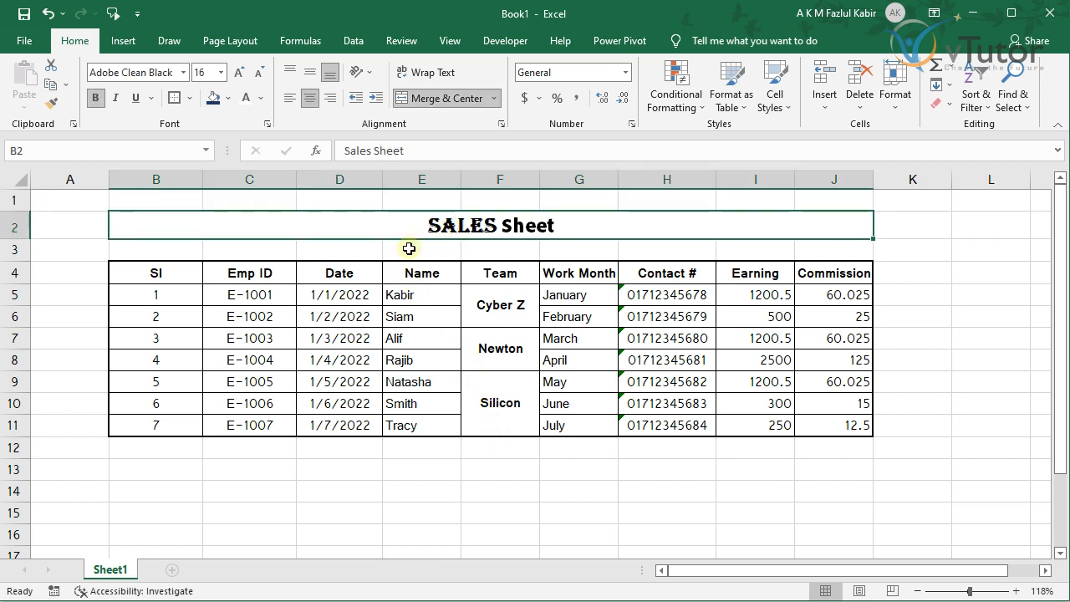
left_click(477, 530)
left_click(510, 490)
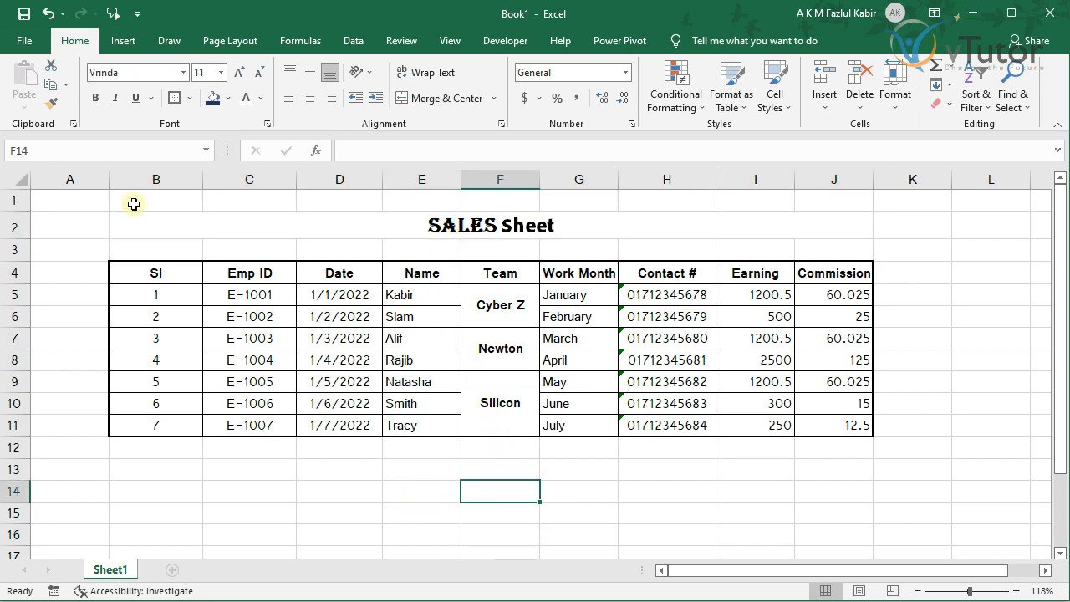
- Go to the merged title cell by its reference B2 and fill it with the light gray theme color
left_click(65, 148)
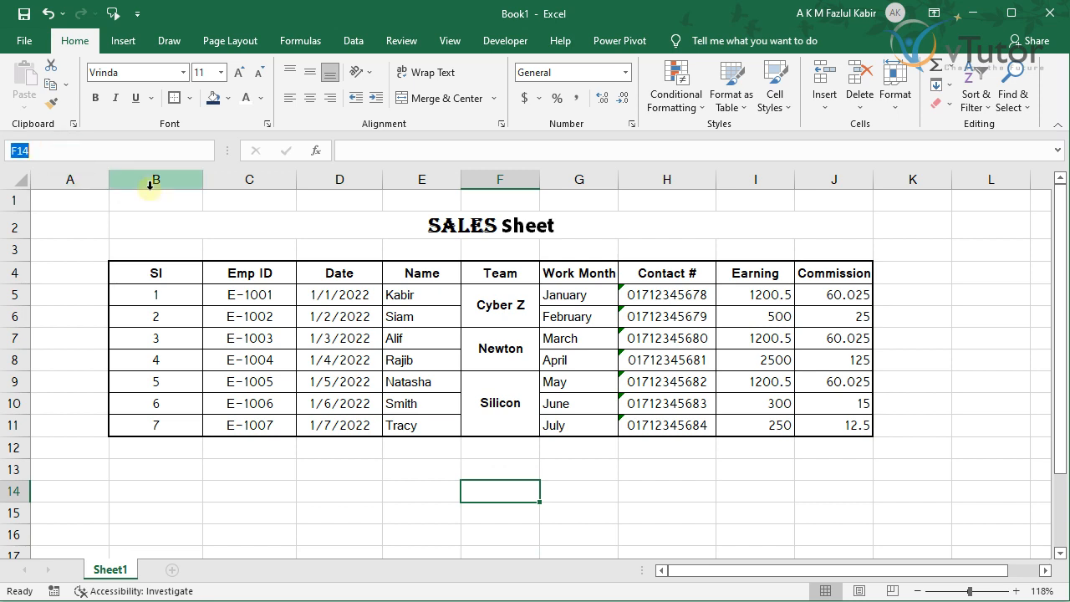
type("B2")
key("Return")
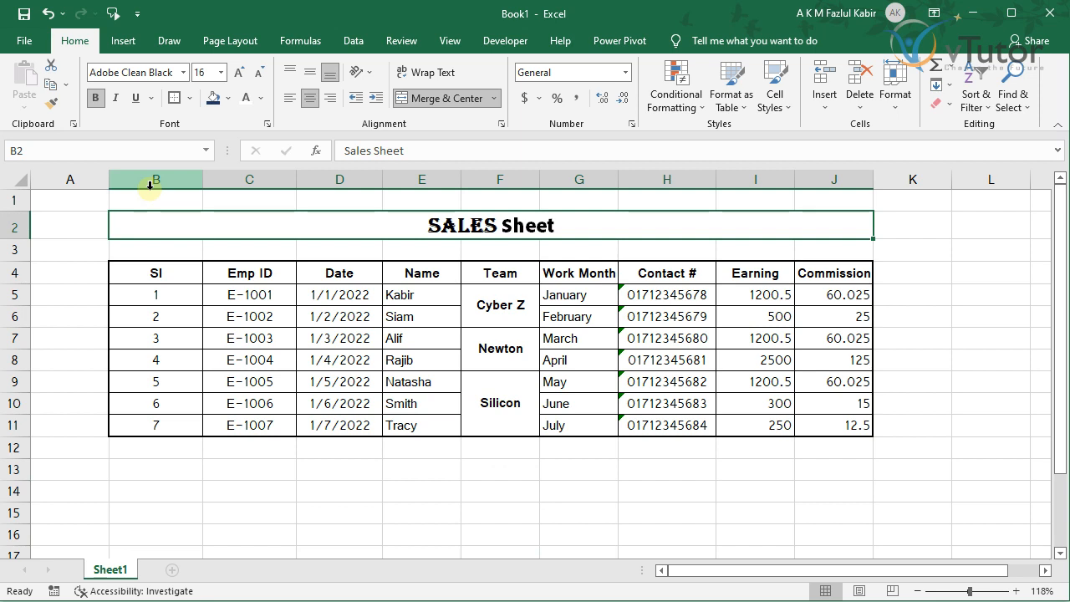
left_click(227, 98)
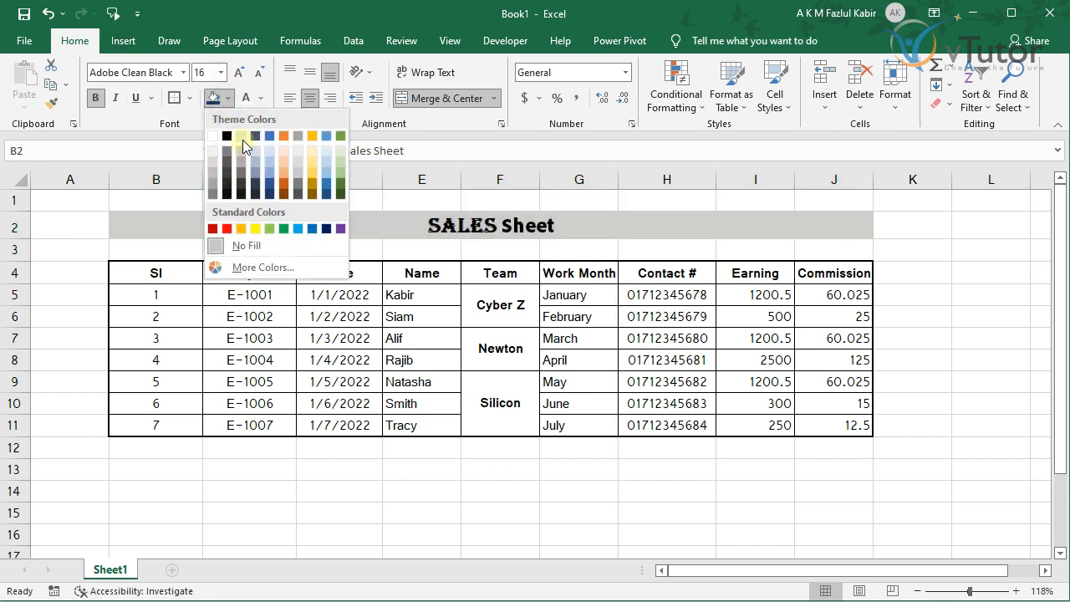
left_click(241, 137)
left_click(551, 490)
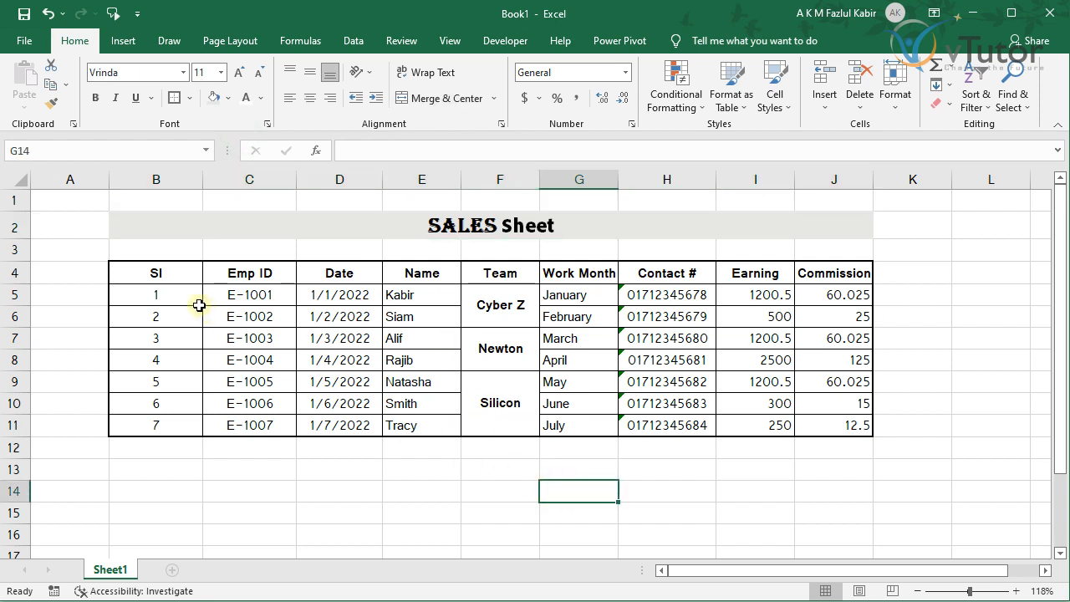
- Give the header row B4:J4 a dark blue fill and a white font color
left_click(173, 276)
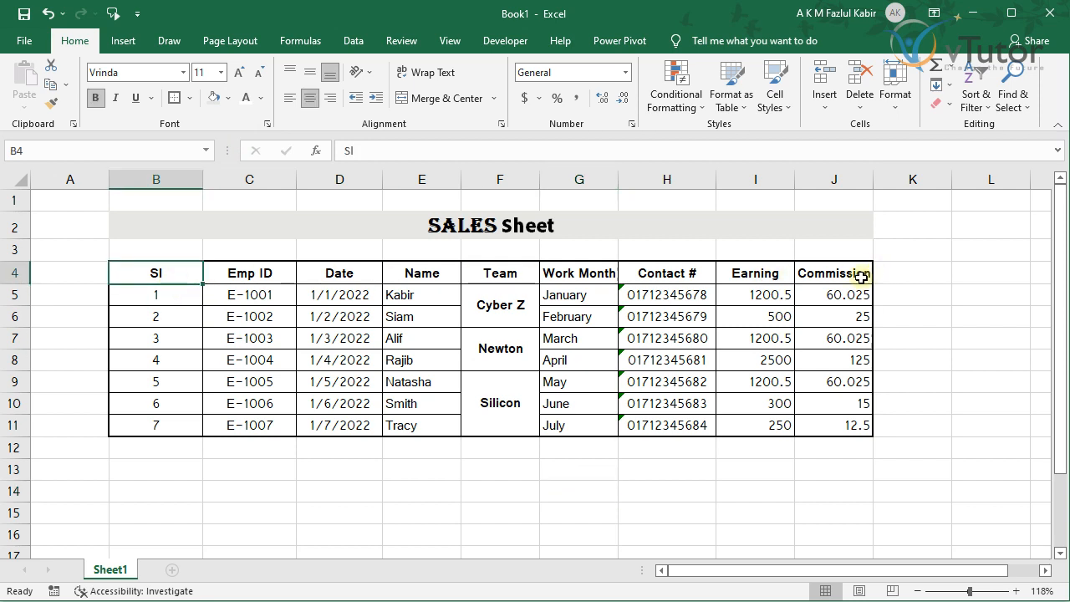
left_click(84, 151)
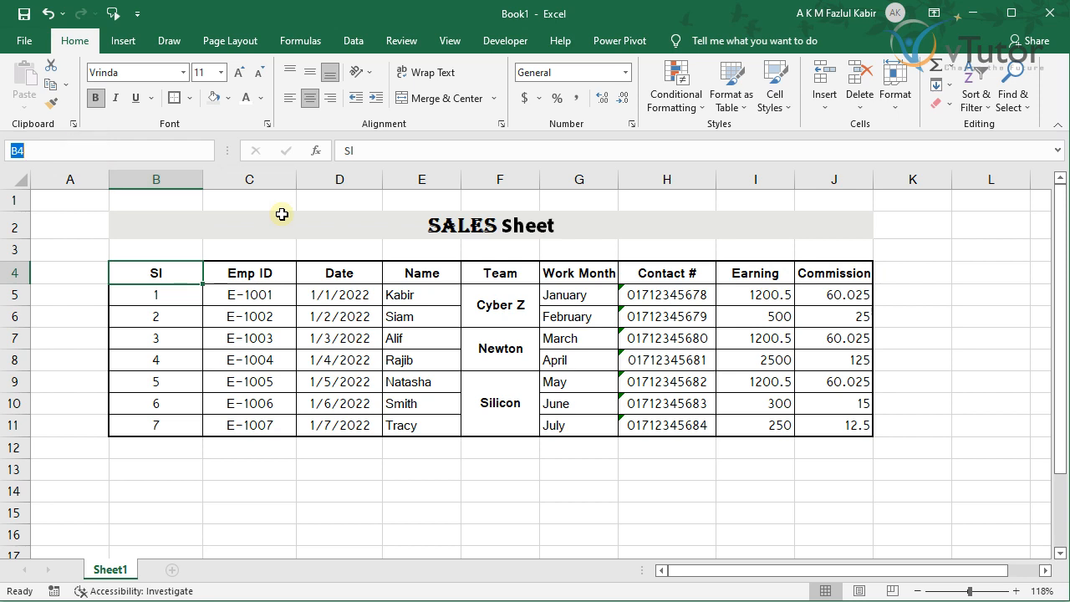
type("B")
key("Return")
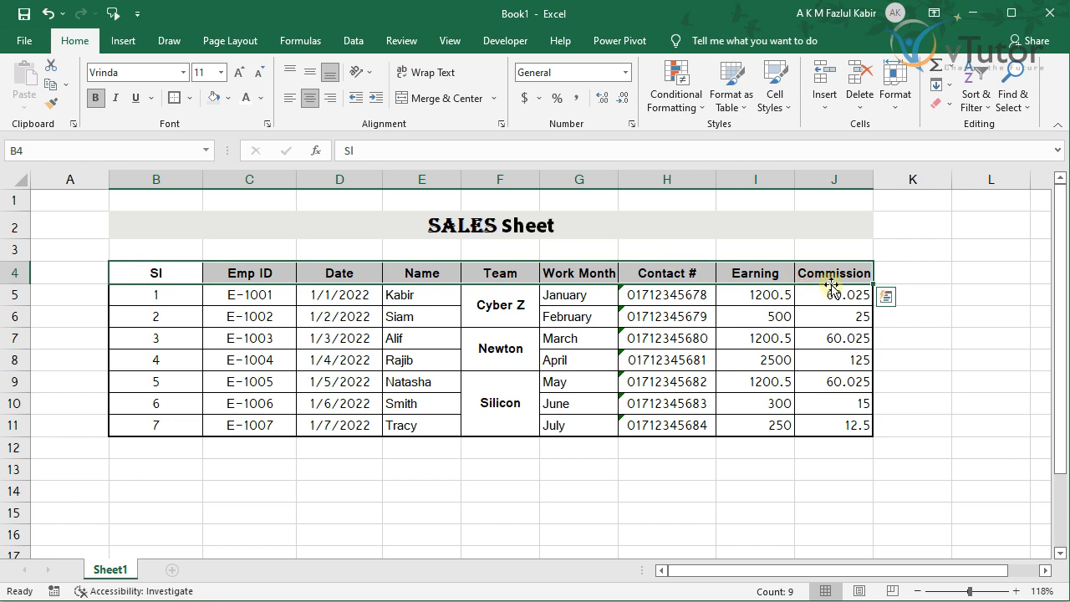
left_click(227, 97)
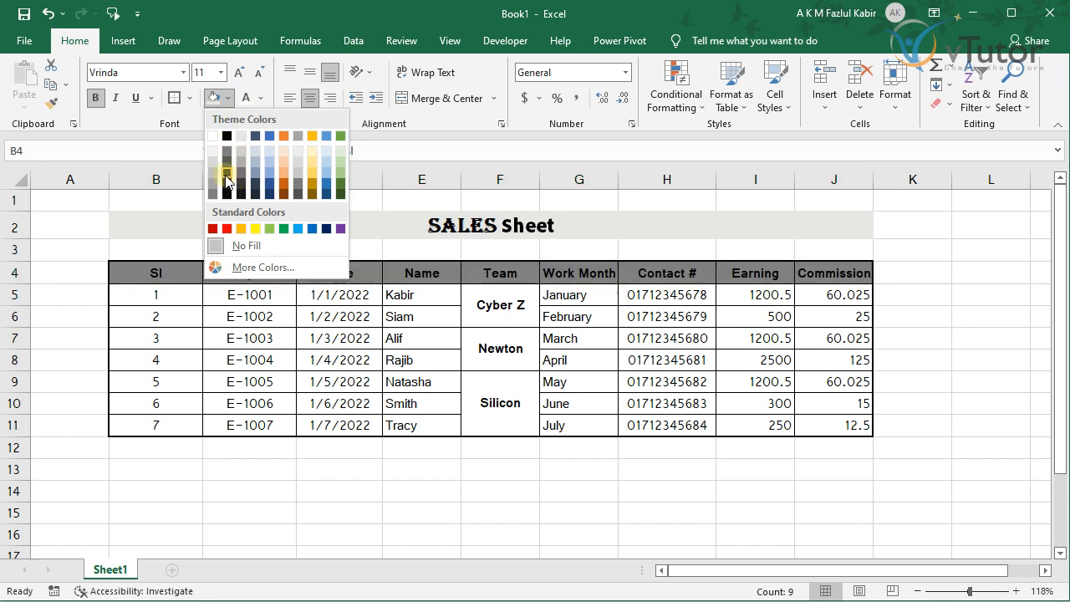
left_click(269, 194)
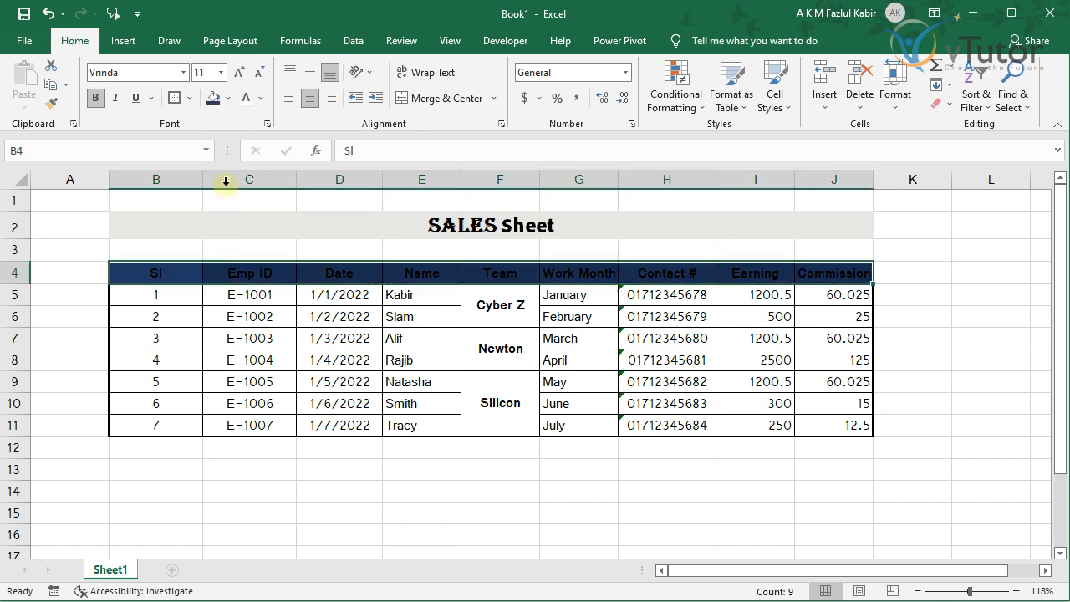
left_click(247, 99)
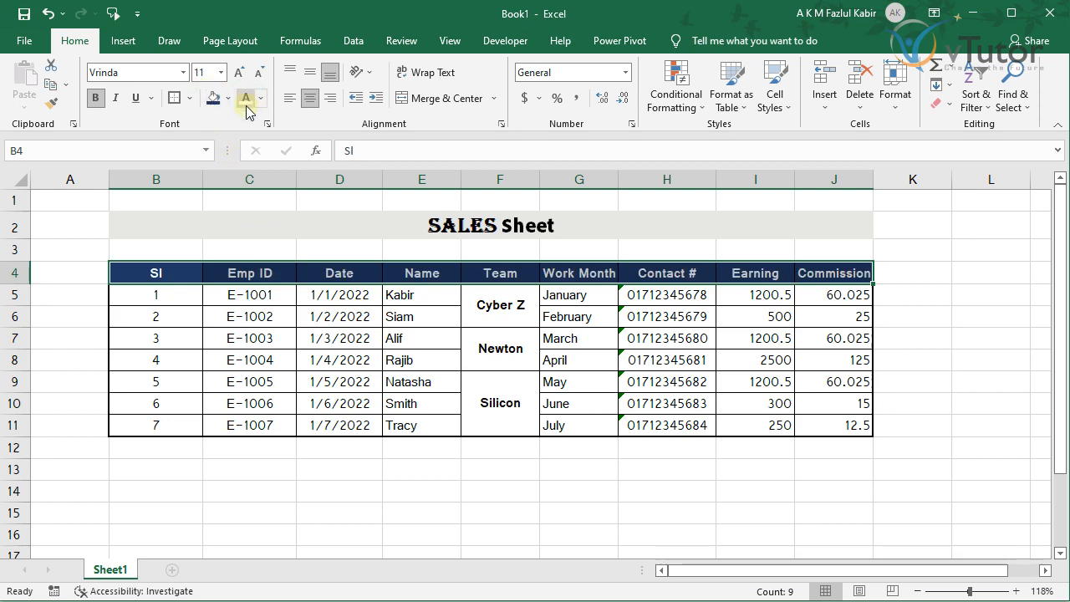
- Replace the inner vertical borders of the header row B4:J4 with white lines, keeping its outline
left_click(191, 100)
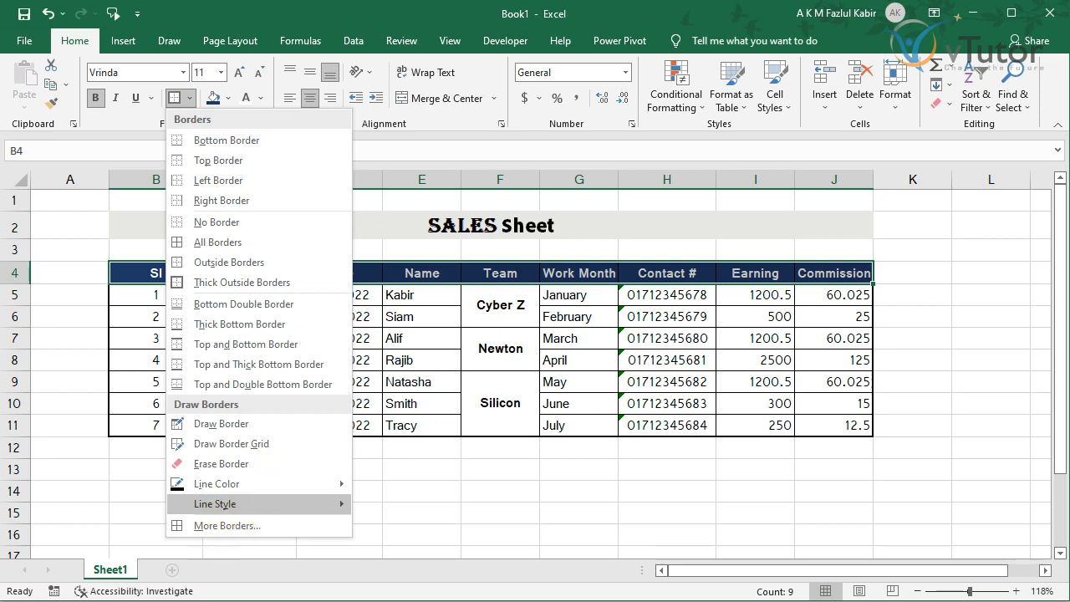
left_click(191, 100)
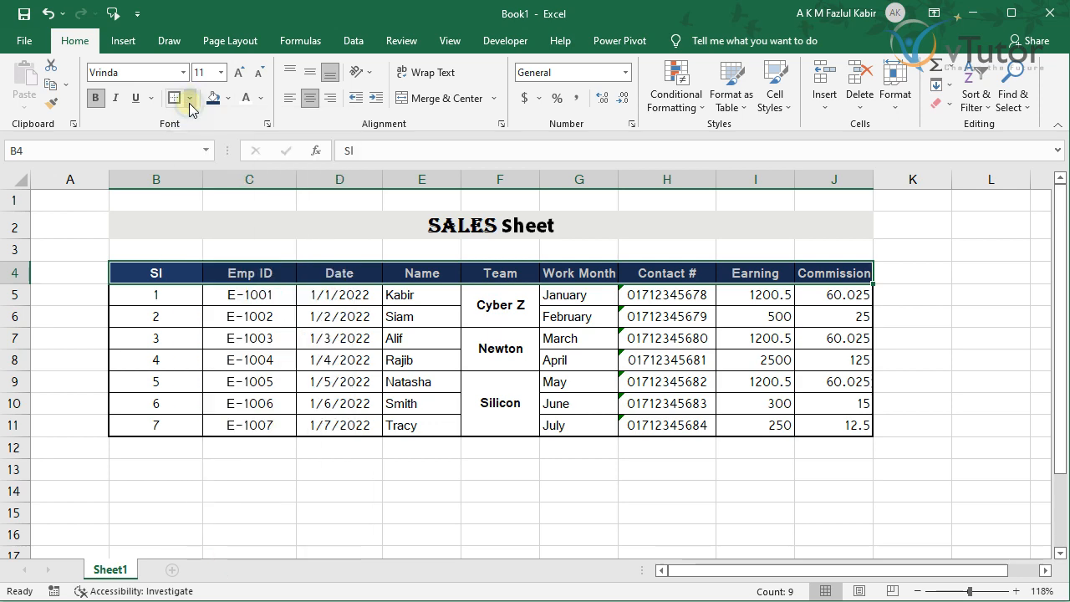
left_click(190, 100)
left_click(226, 525)
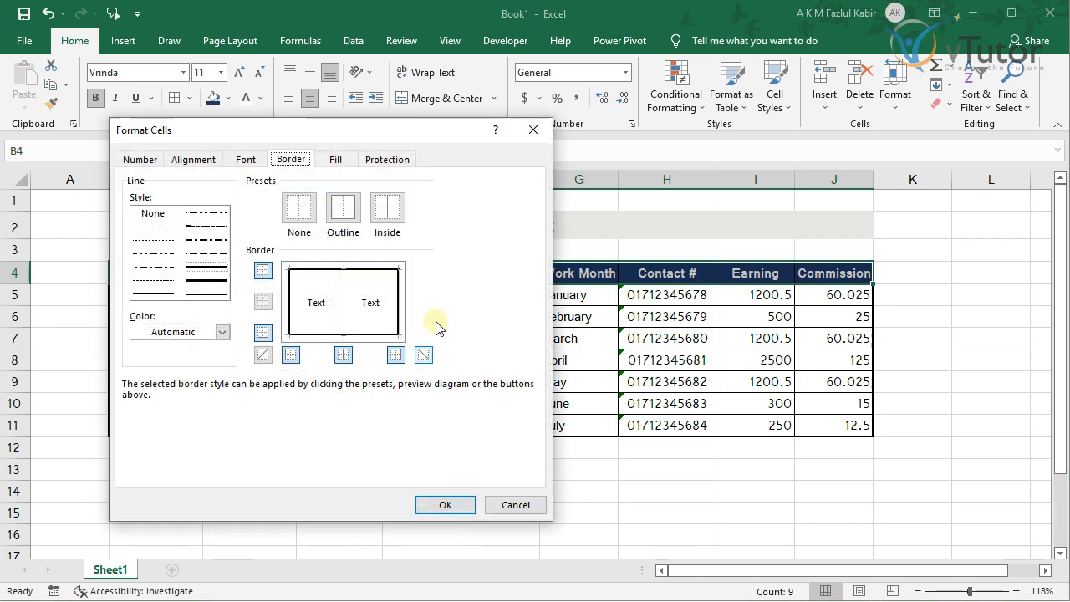
left_click(343, 354)
left_click(344, 356)
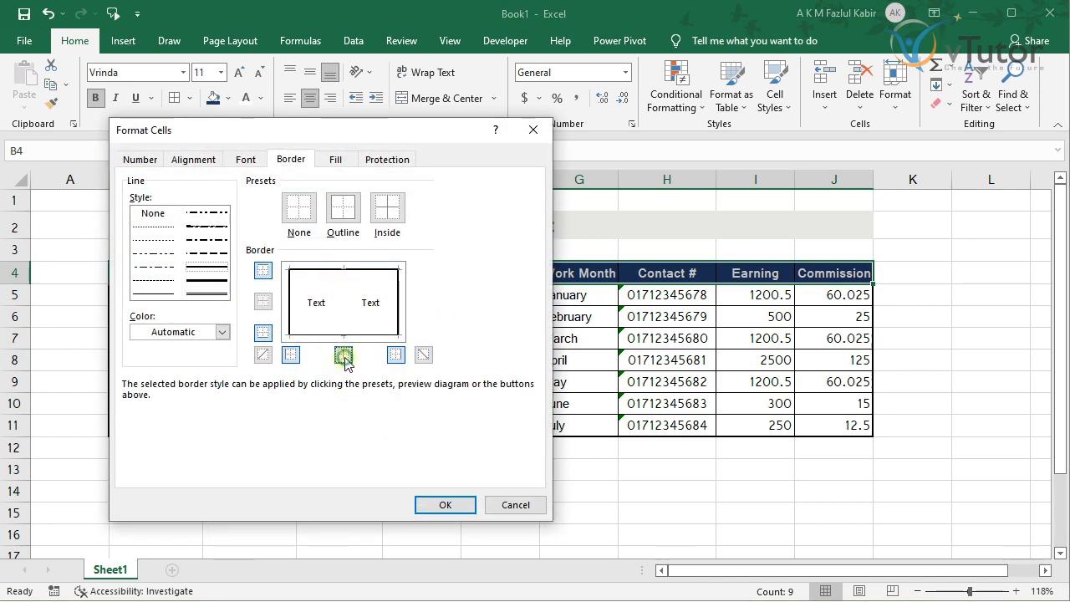
left_click(221, 332)
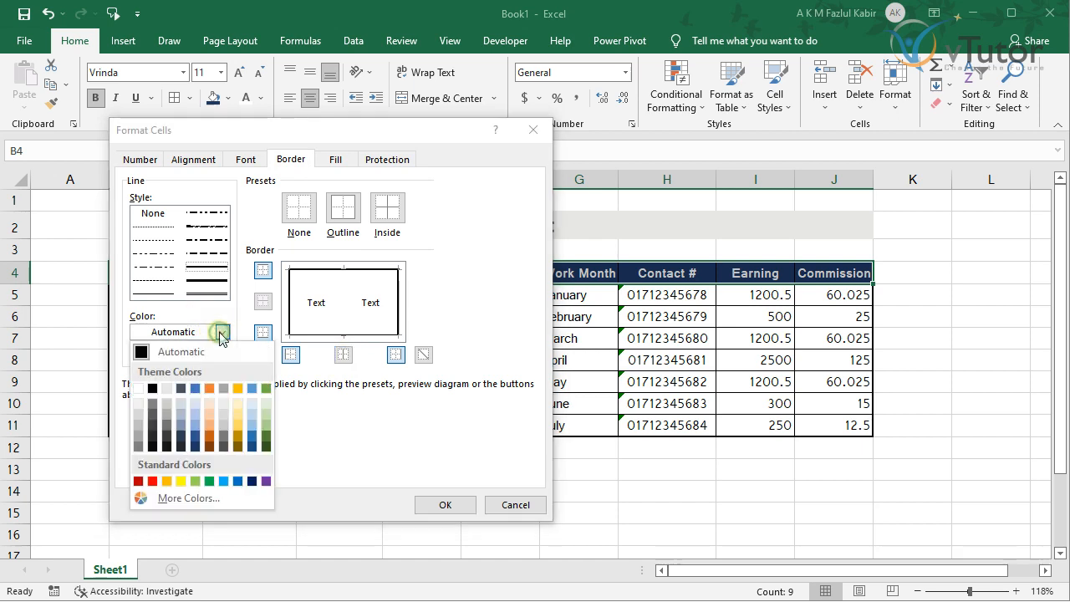
left_click(139, 387)
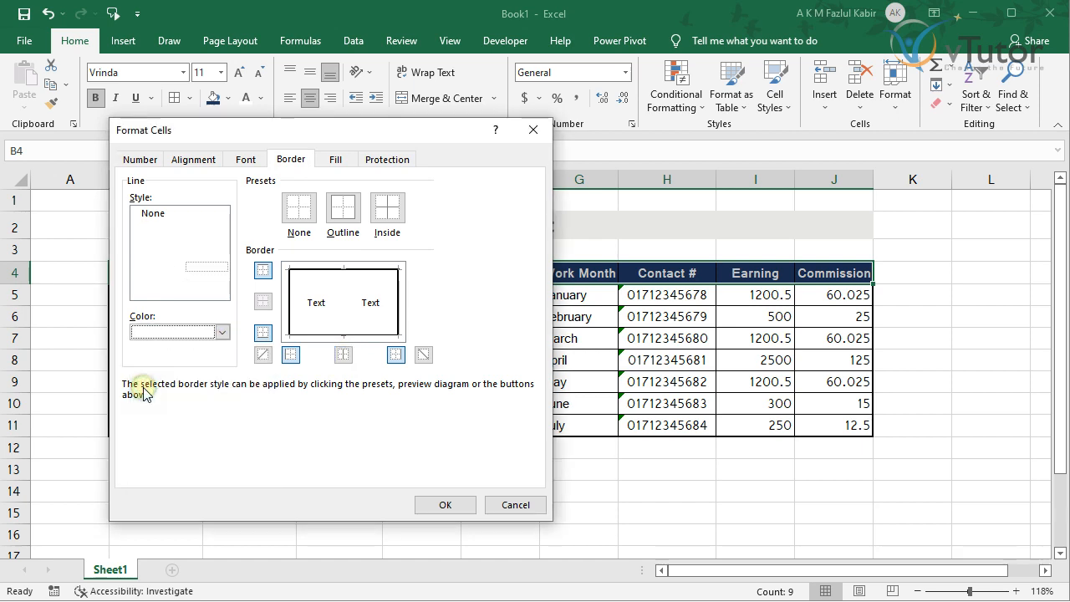
left_click(343, 354)
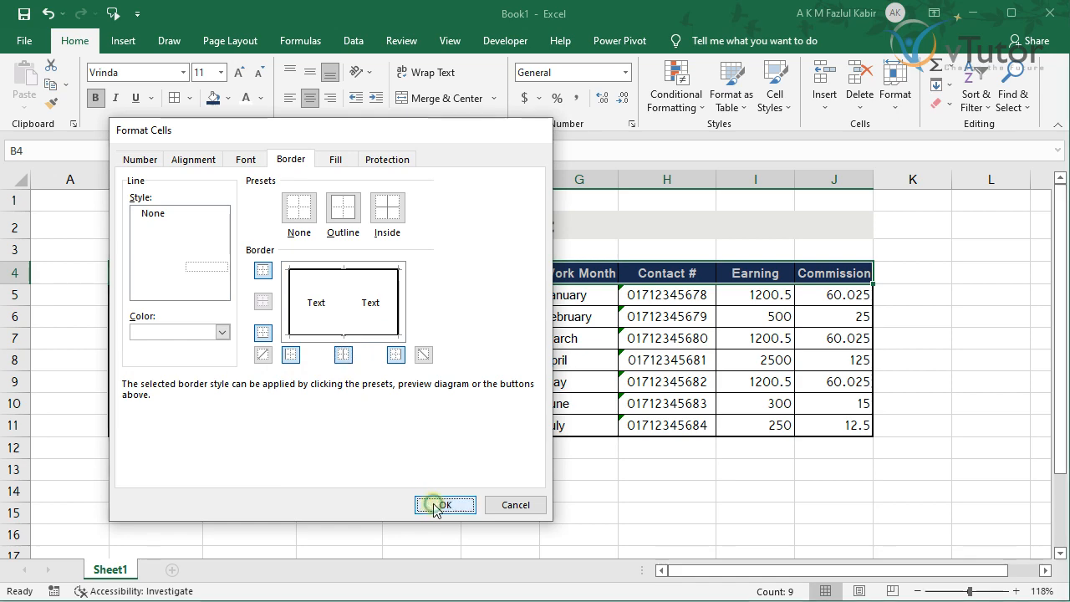
left_click(444, 504)
left_click(597, 468)
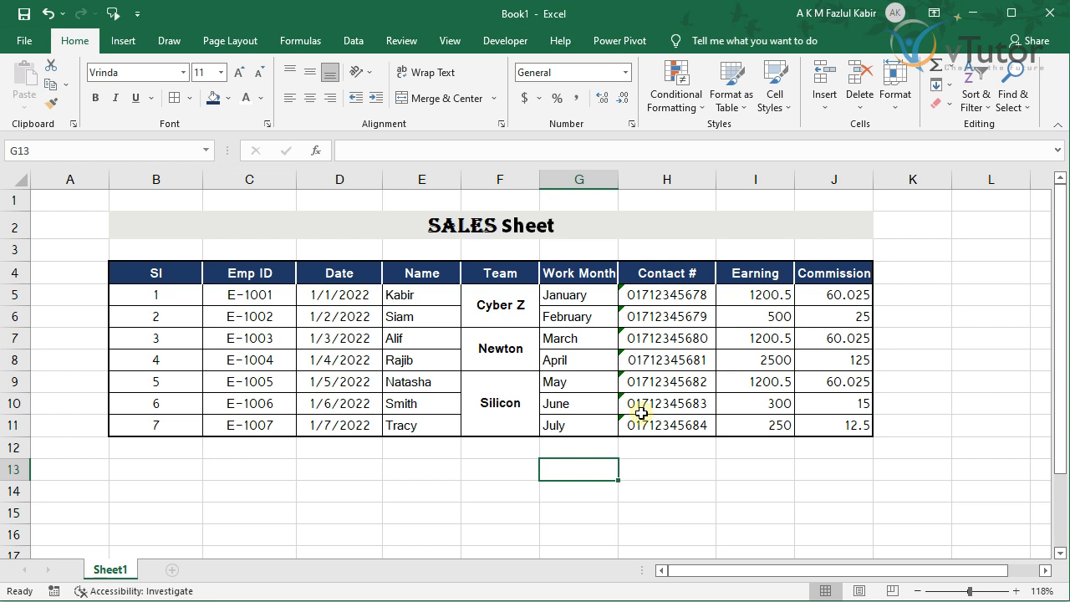
- Select the non-adjacent ranges B5:B11, E5:E11 and H5:H11 together and fill them with light green
left_click(157, 297)
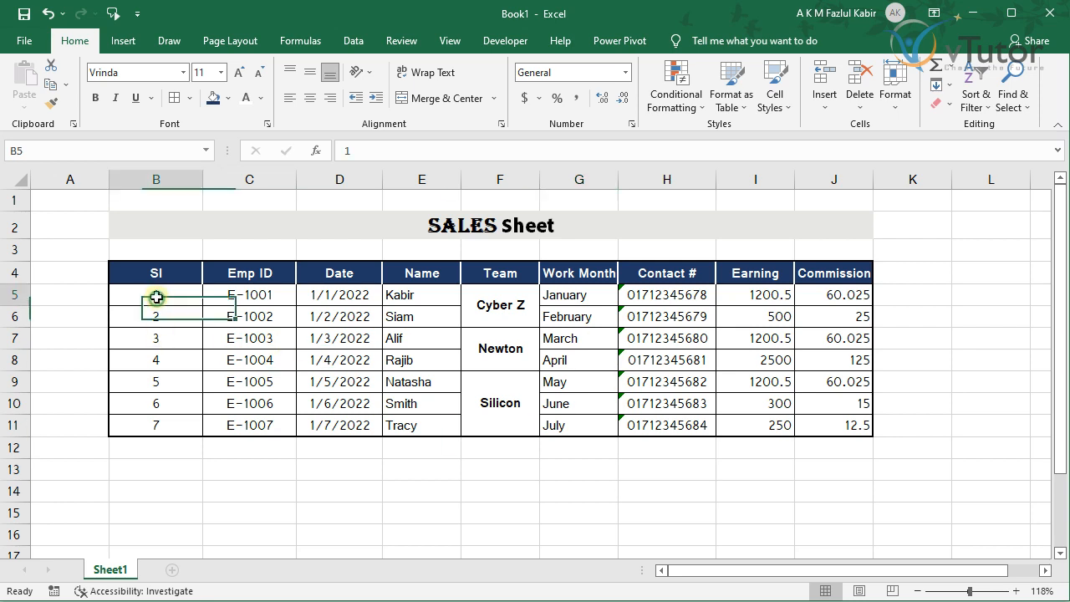
left_click_drag(157, 297, 157, 425)
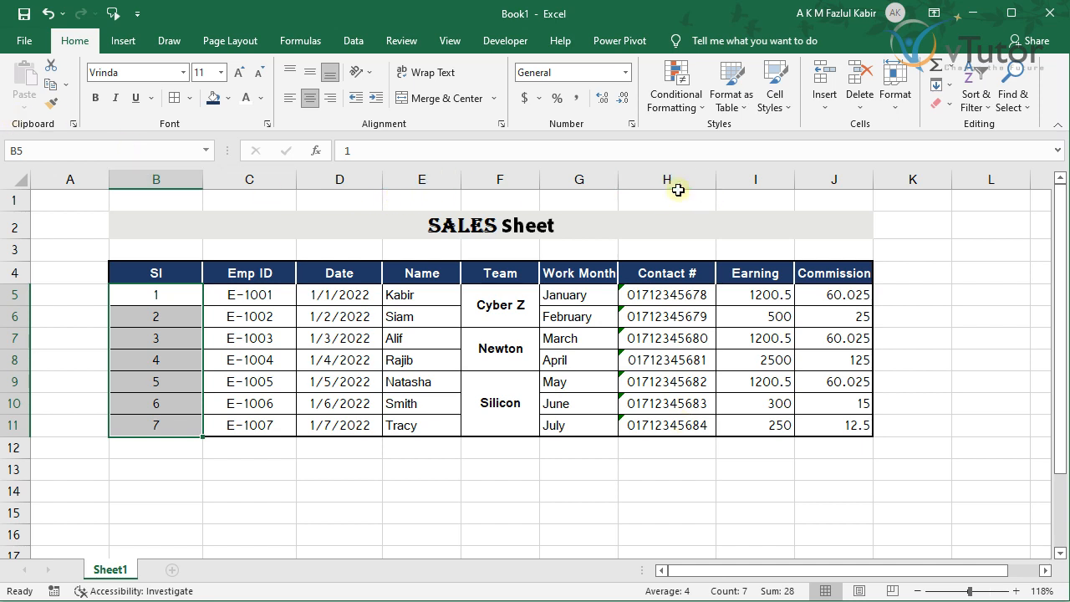
left_click(167, 296)
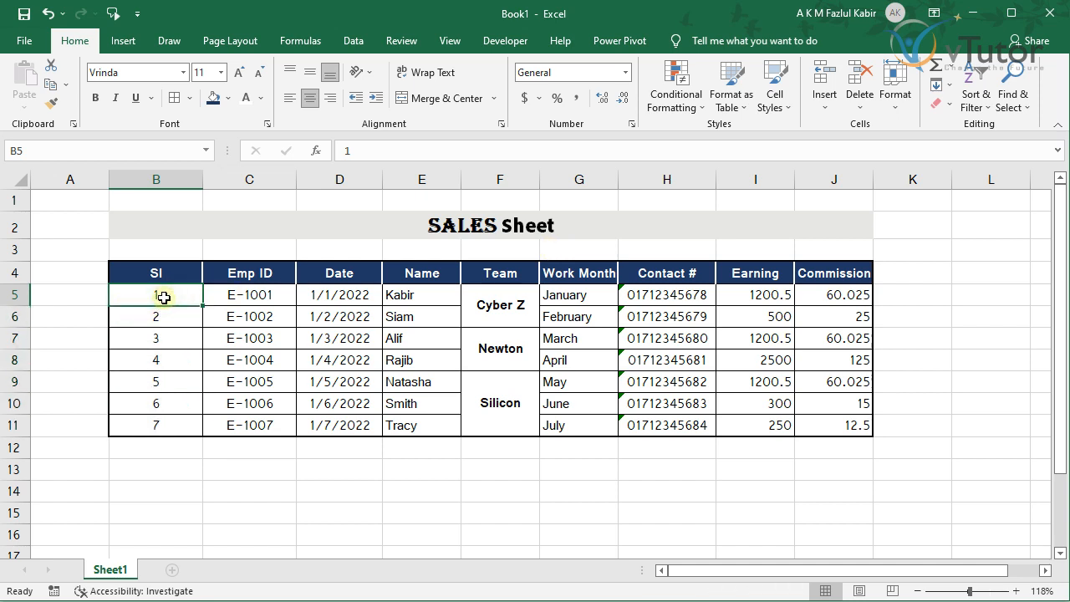
left_click_drag(164, 298, 150, 426)
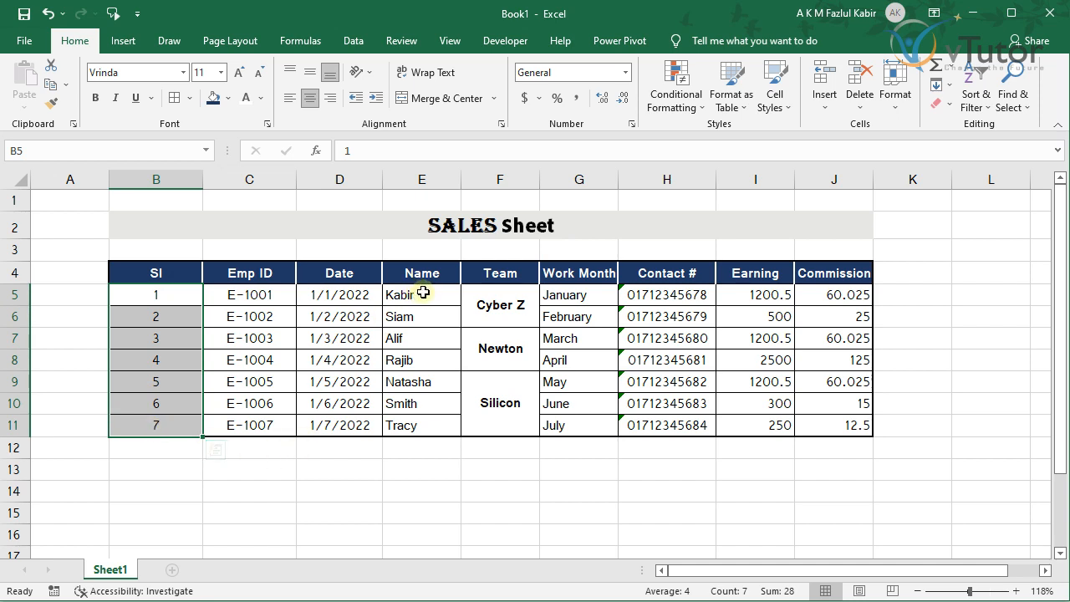
left_click_drag(423, 293, 416, 429)
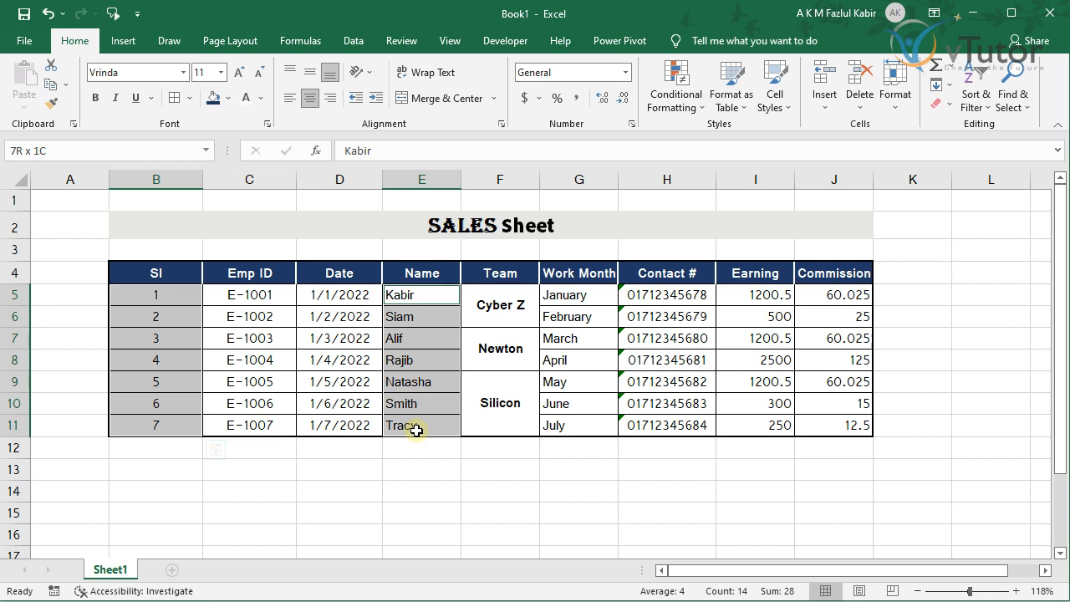
left_click(679, 296, "ctrl")
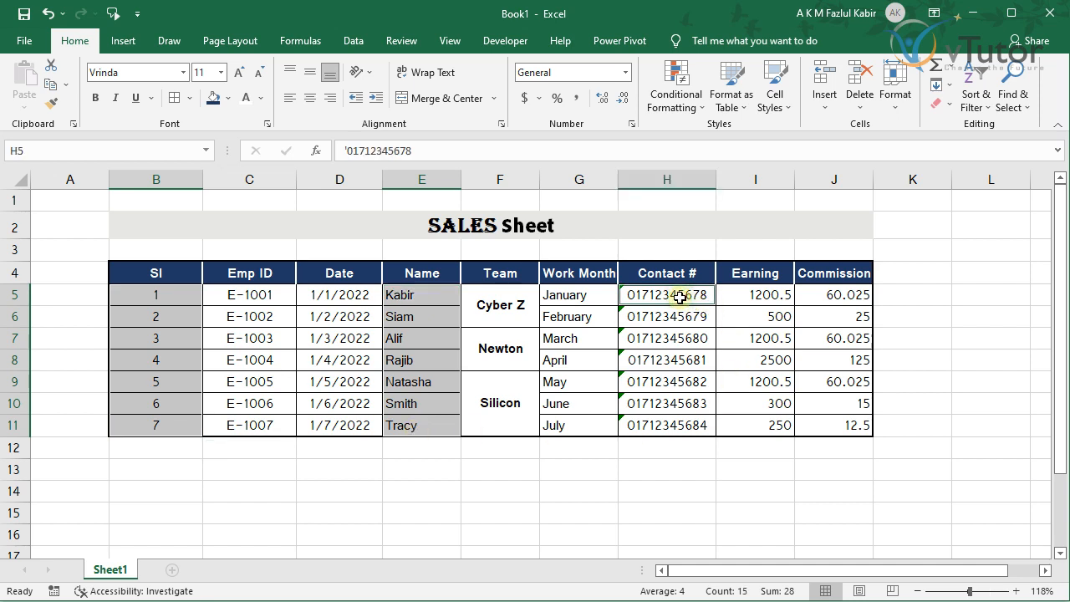
left_click_drag(680, 296, 676, 429)
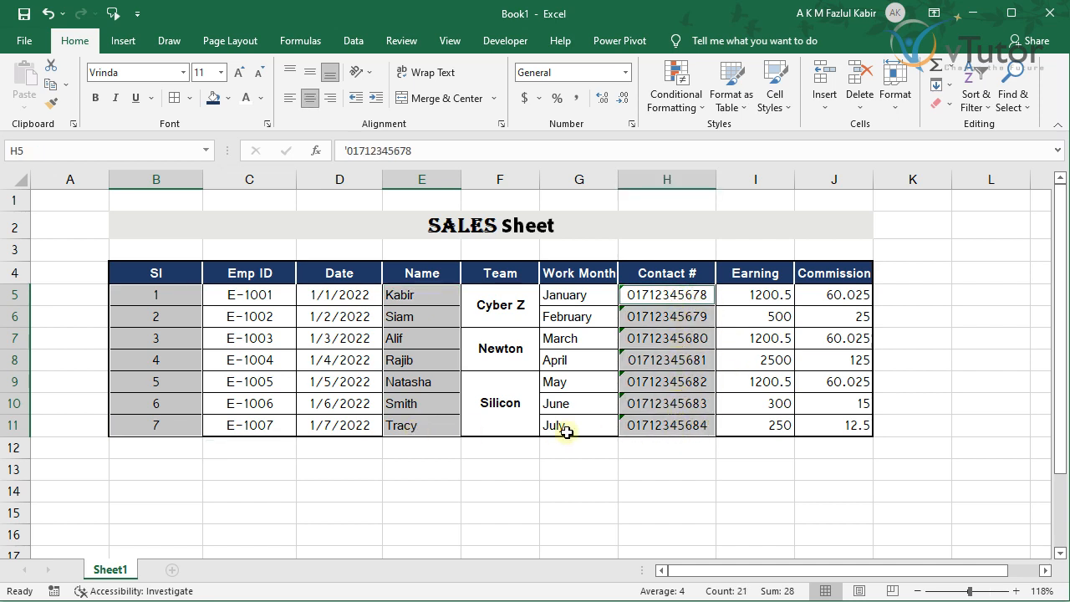
left_click(228, 98)
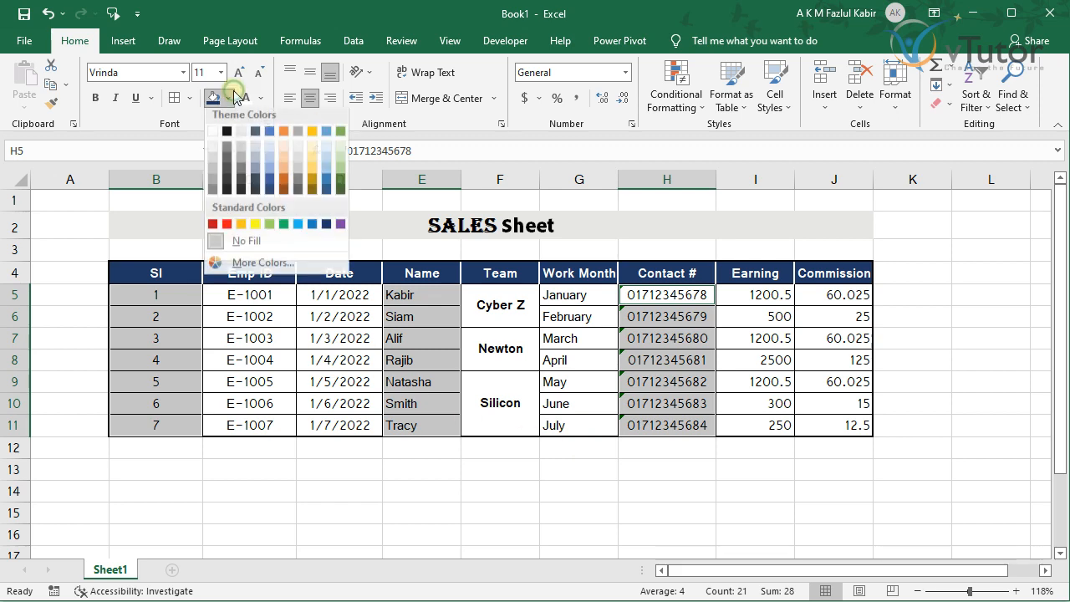
left_click(340, 157)
left_click(281, 340)
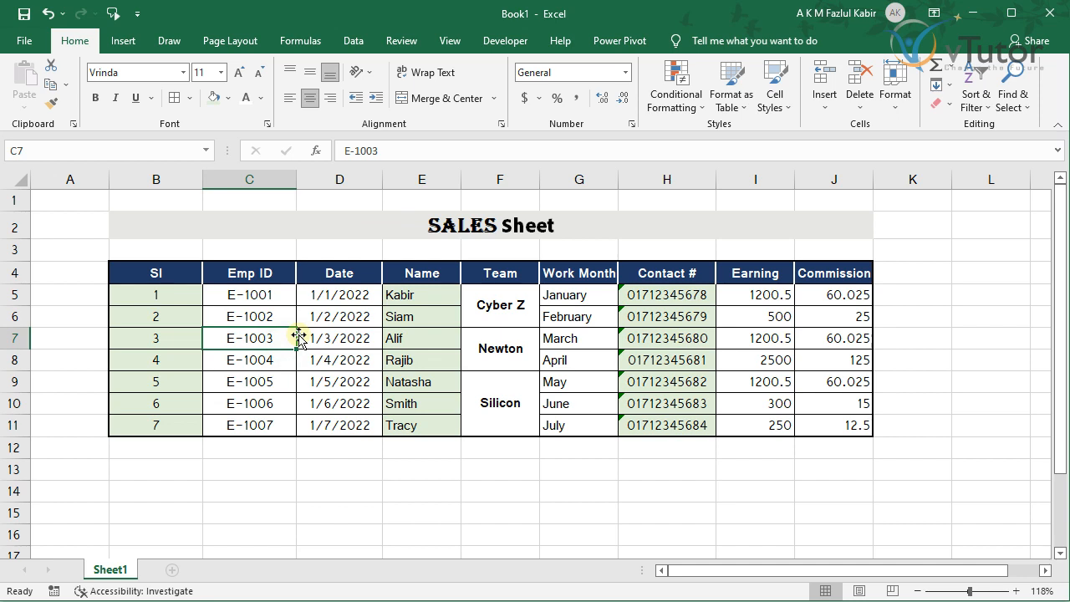
- Select the non-adjacent cells C5, C7, C9, C11, G6, G8 and G10 together and fill them with light blue
left_click(281, 297)
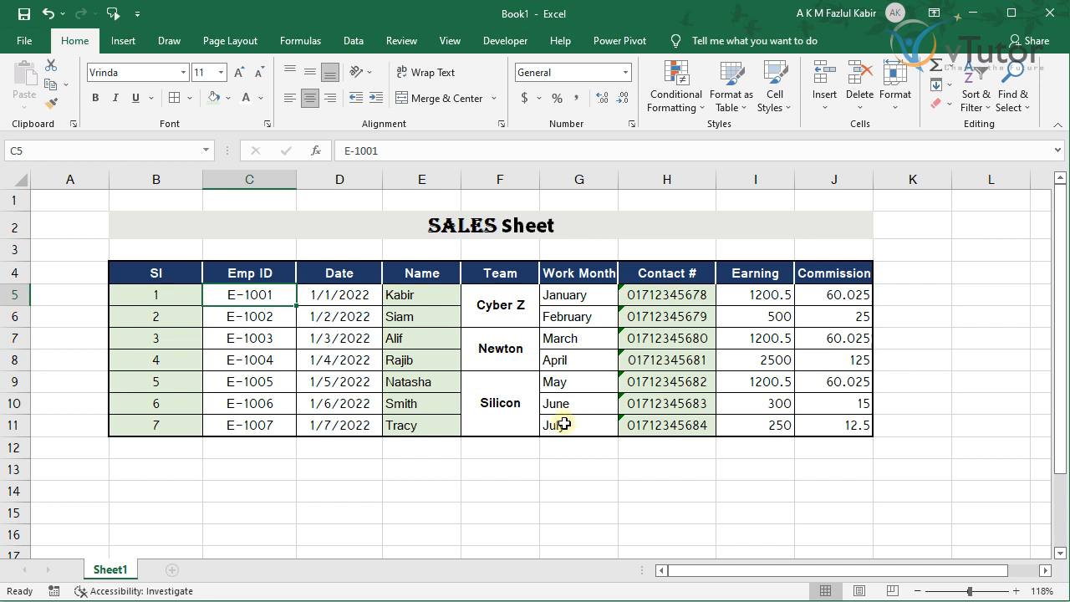
key("Down")
left_click(253, 295)
left_click(239, 339, "ctrl")
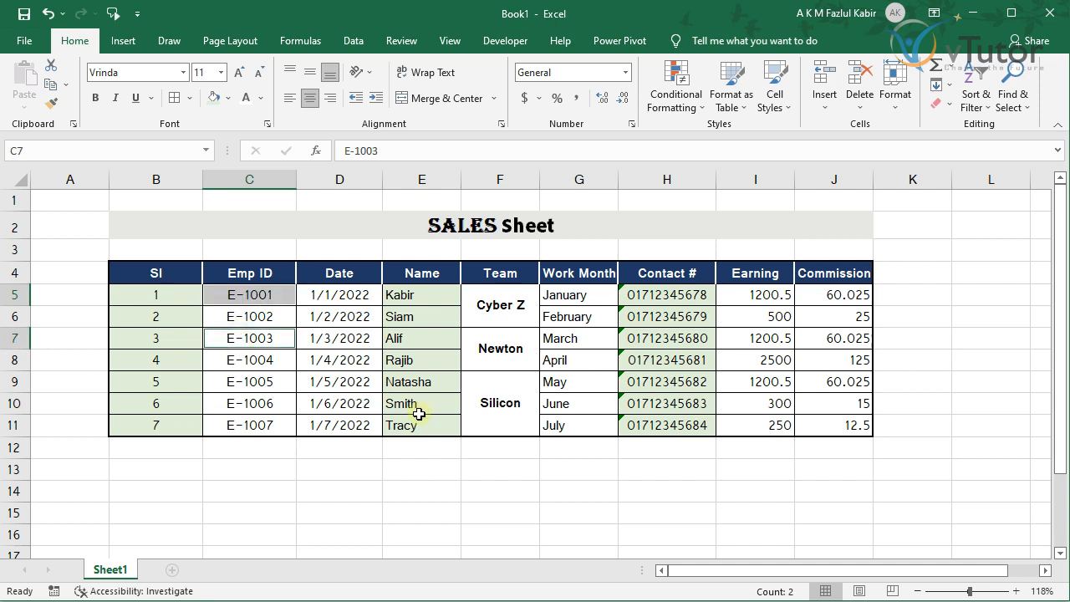
left_click(254, 382, "ctrl")
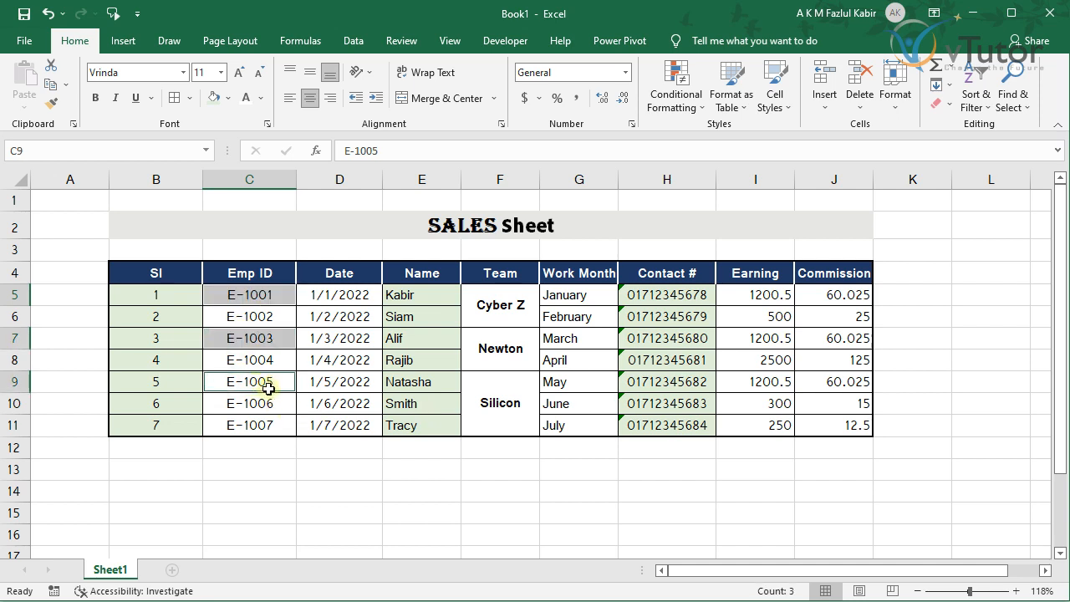
left_click(267, 426, "ctrl")
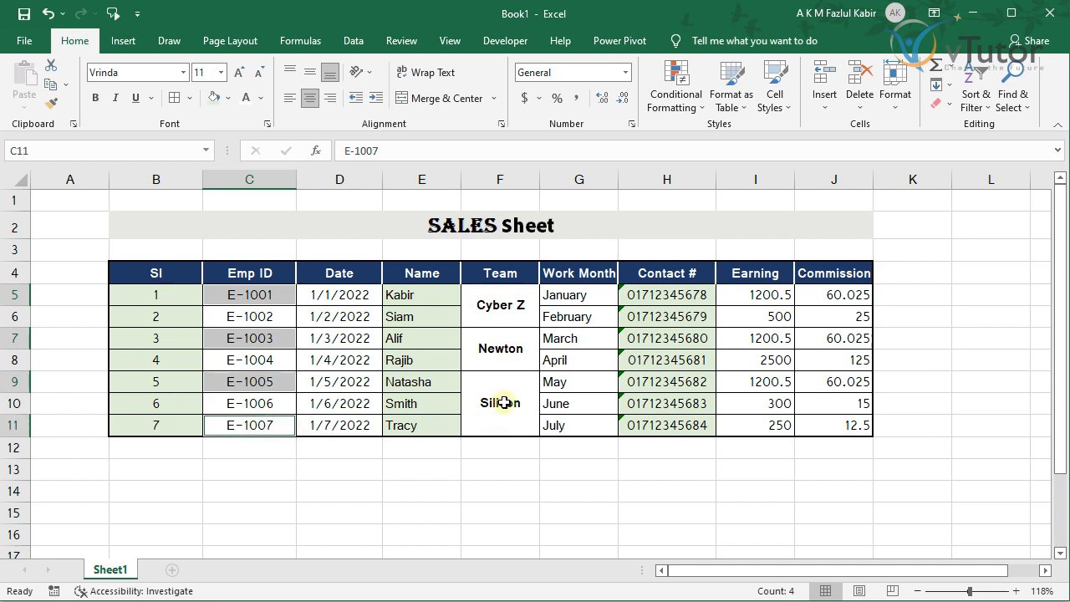
left_click(564, 318, "ctrl")
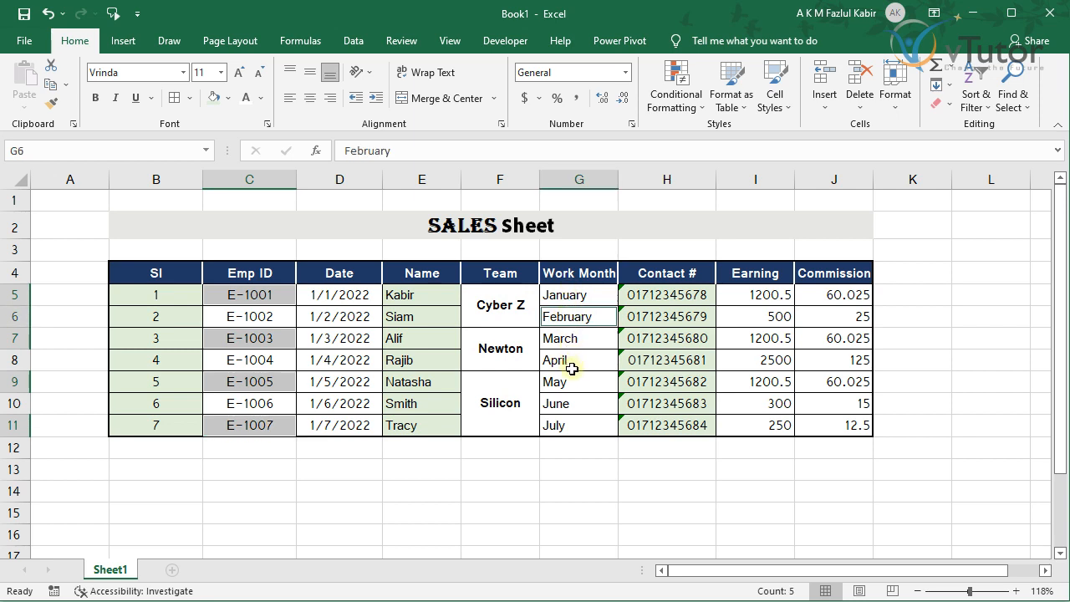
left_click(567, 362, "ctrl")
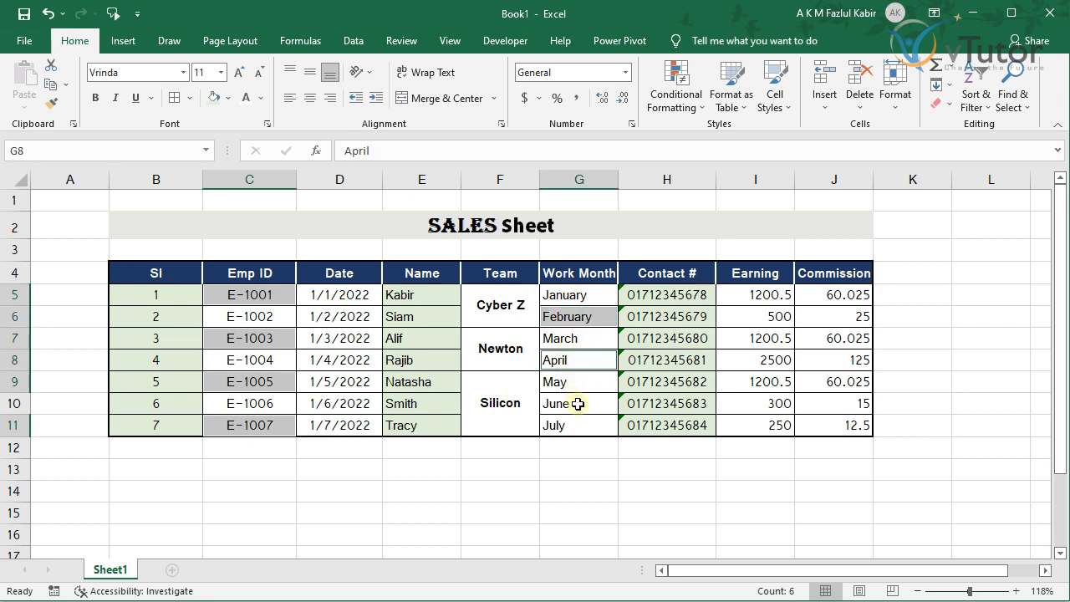
left_click(577, 403, "ctrl")
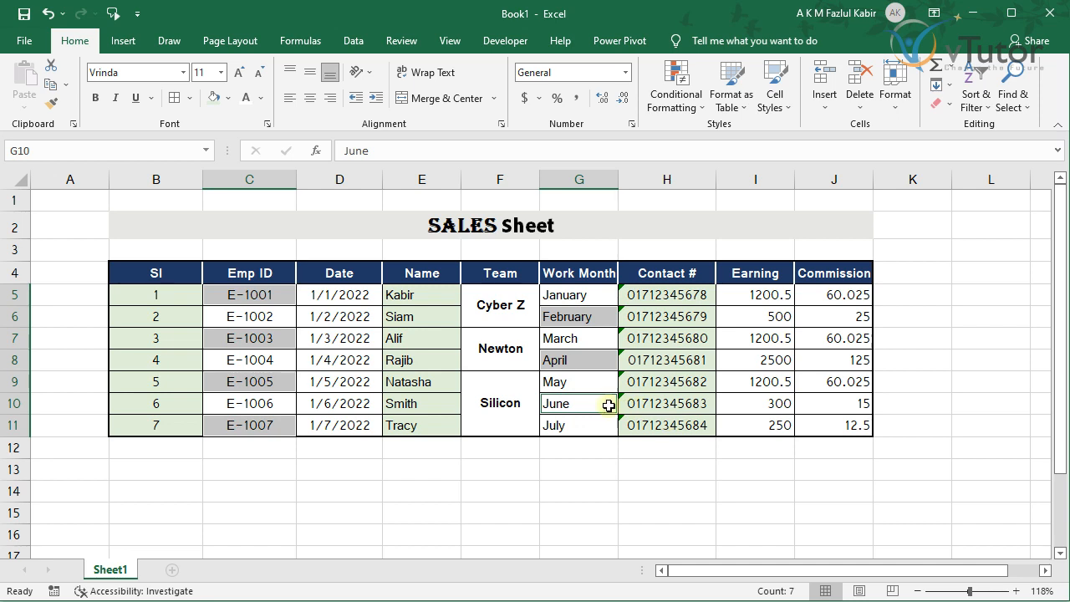
left_click(587, 296, "ctrl")
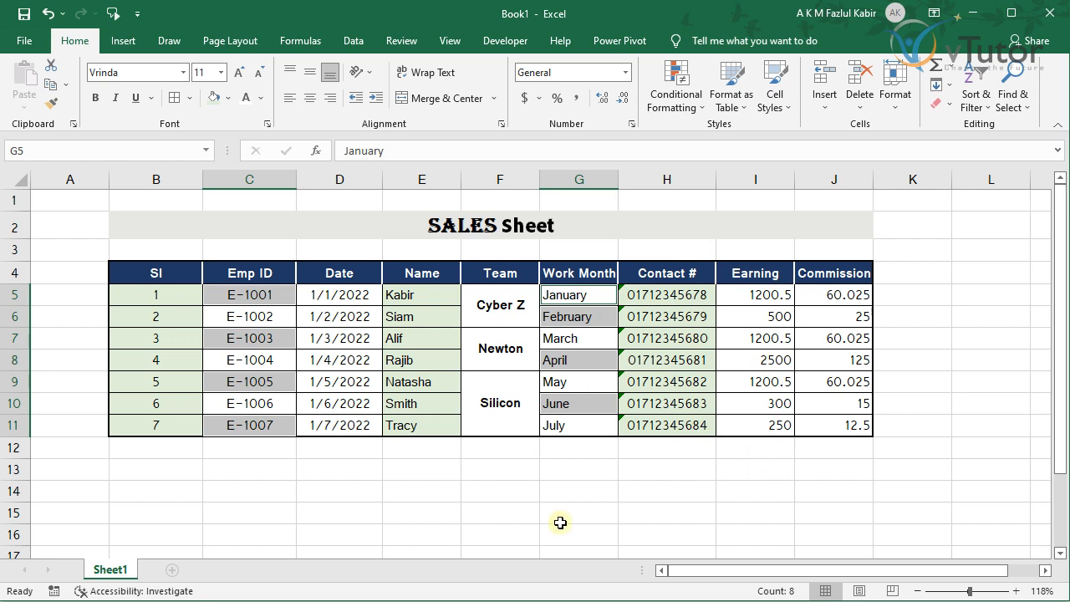
left_click(599, 298, "ctrl")
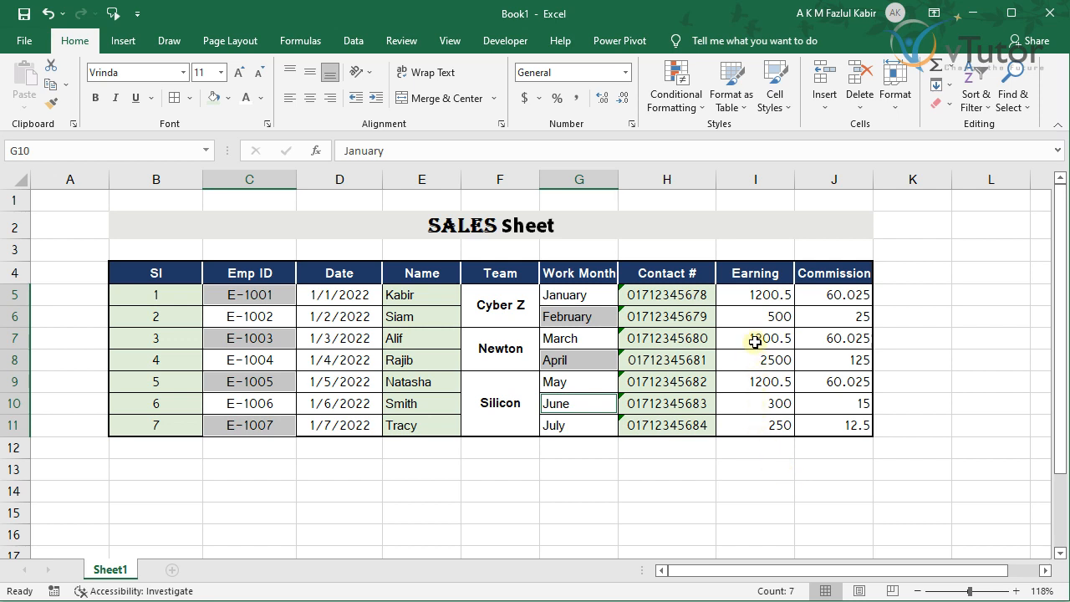
left_click(228, 98)
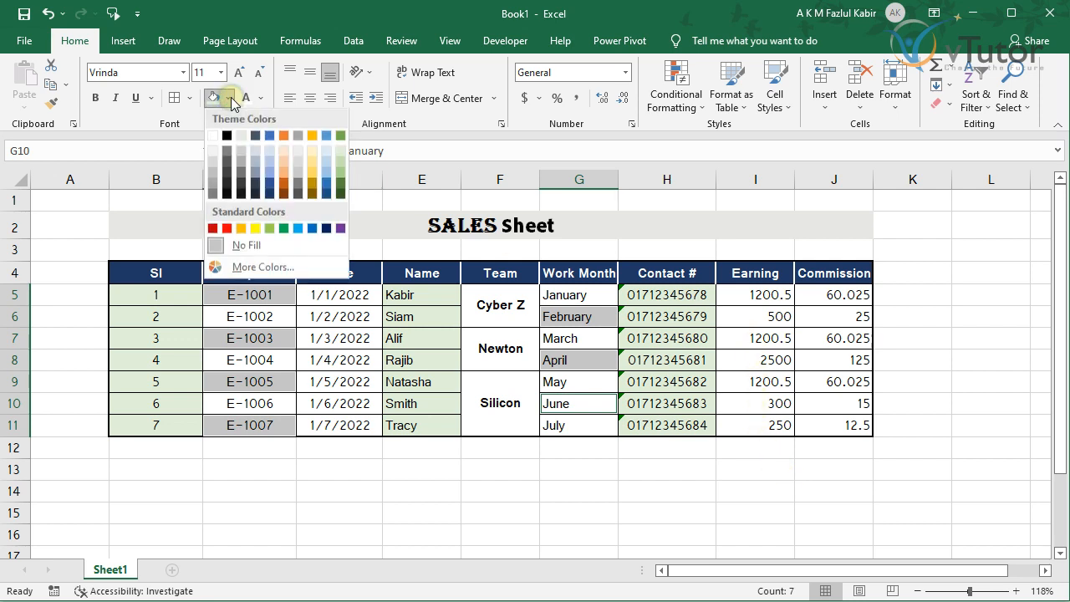
left_click(268, 153)
left_click(463, 492)
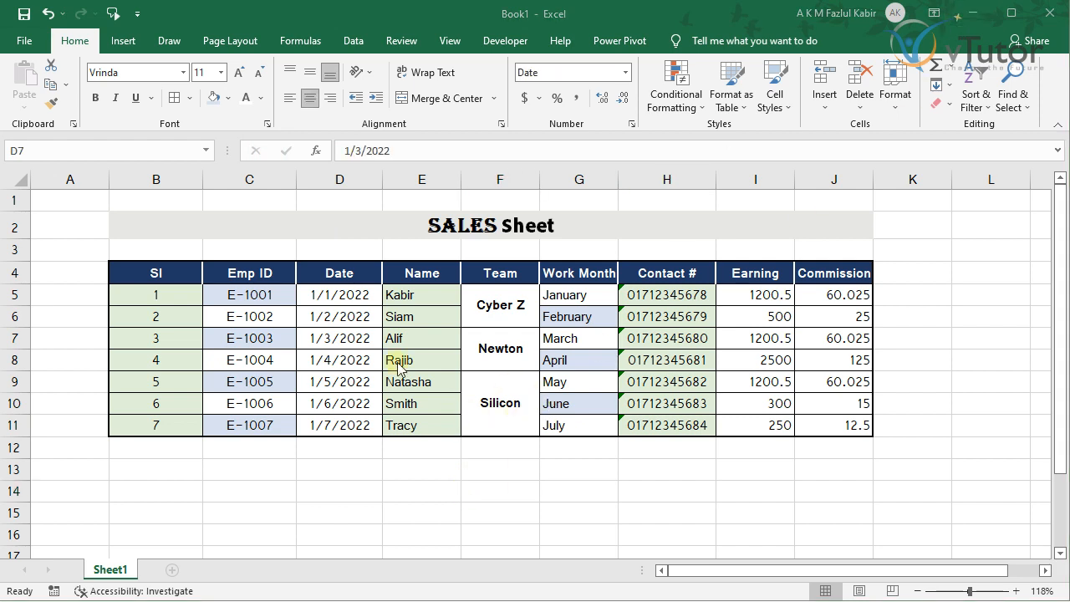
- Select D5:D7, the merged cell F7 and I5:I11 together and define a range name for them: the person's first name followed by "_selection"
left_click(323, 312)
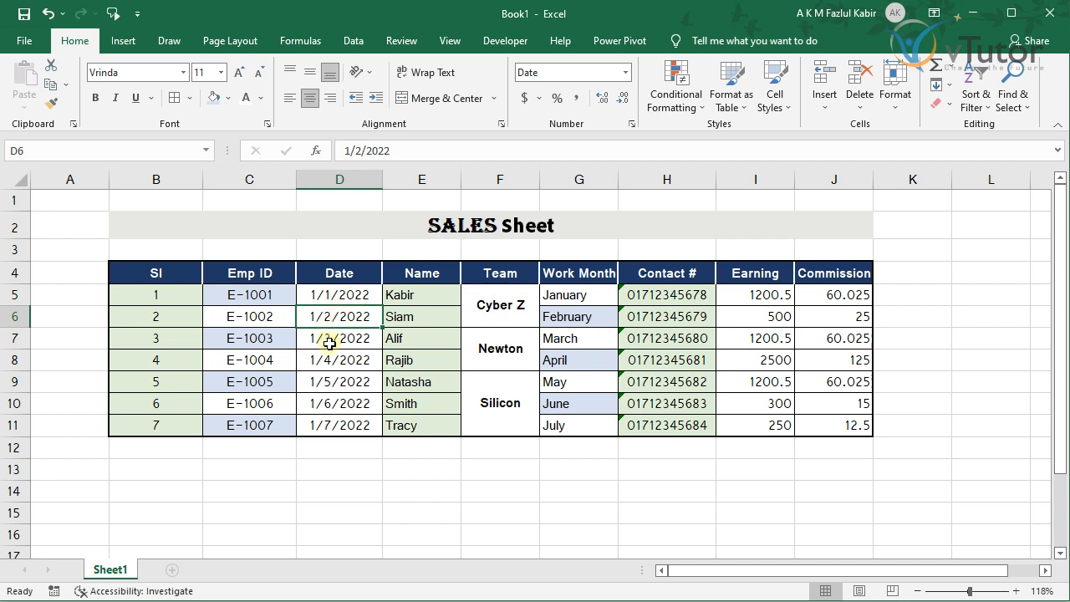
left_click_drag(333, 294, 333, 338)
left_click_drag(333, 341, 332, 341)
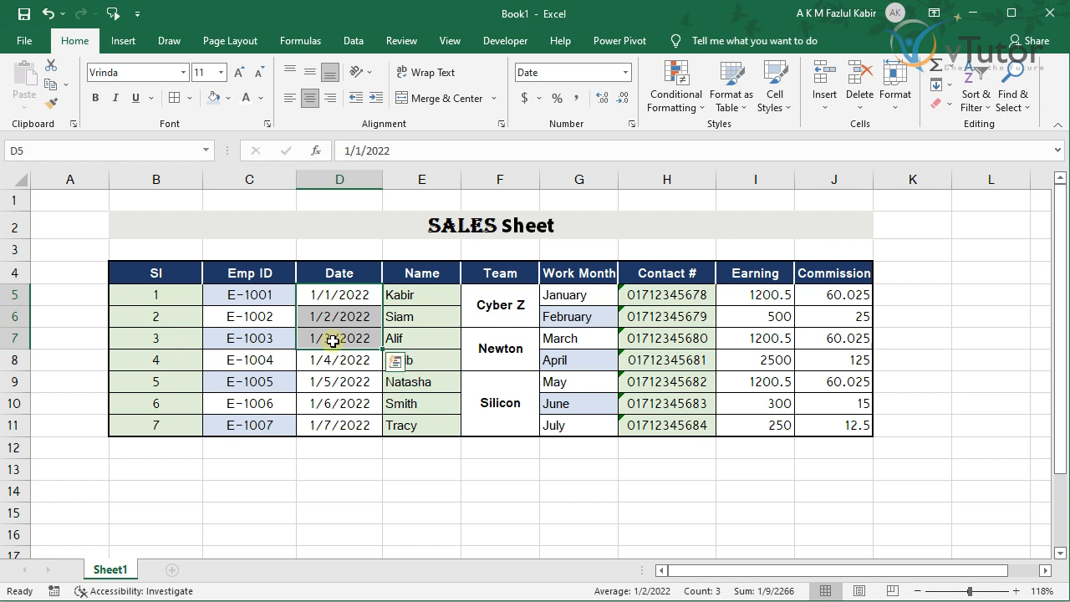
left_click(510, 349, "ctrl")
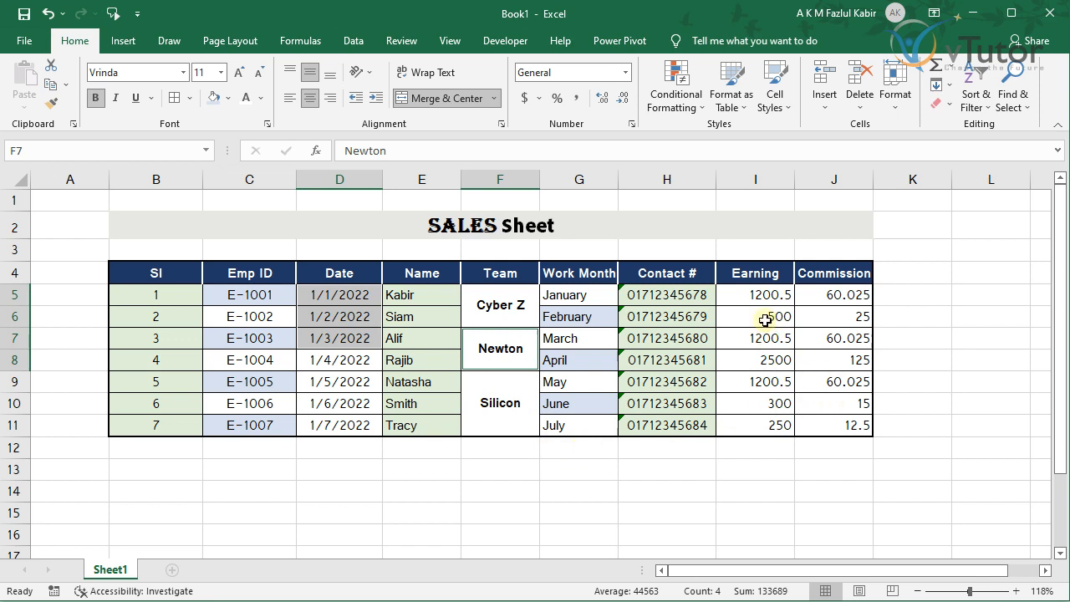
left_click_drag(766, 299, 755, 422)
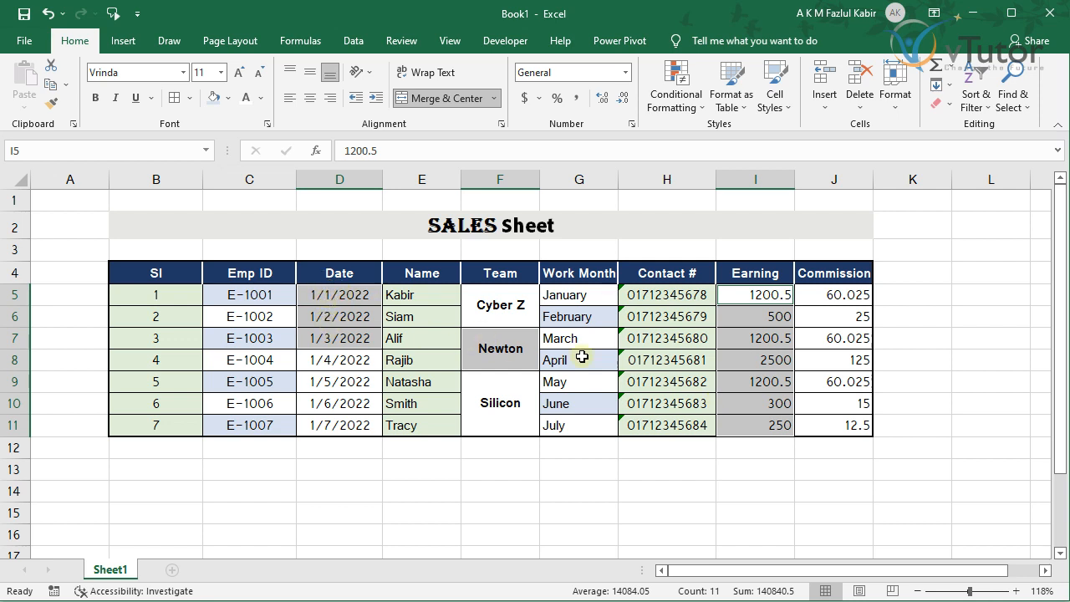
left_click(26, 146)
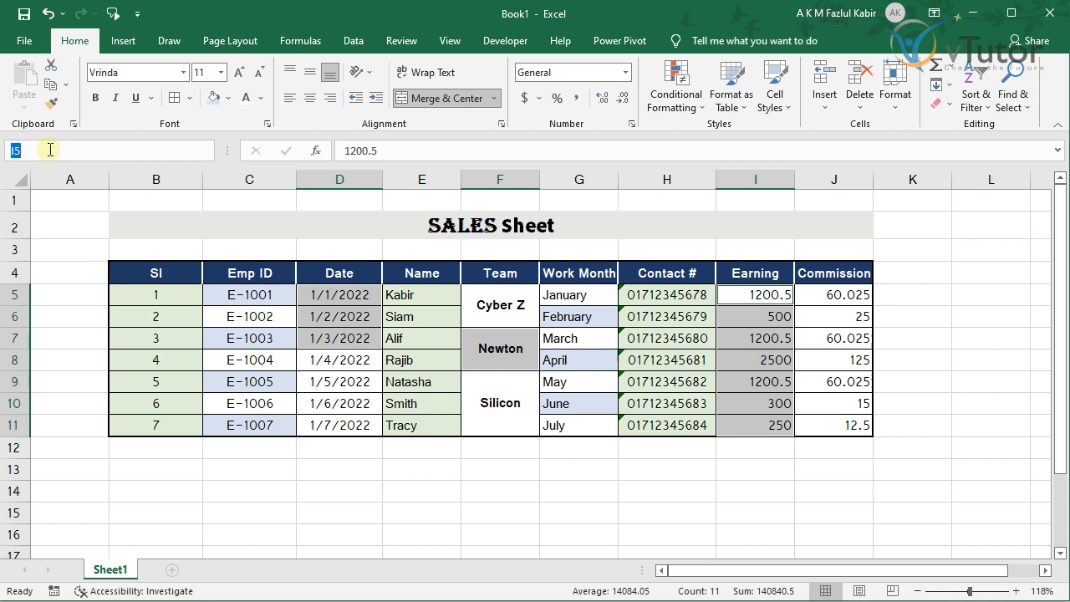
type("MY")
key("BackSpace")
key("BackSpace")
type("aSIF")
key("BackSpace")
key("BackSpace")
key("BackSpace")
key("BackSpace")
type("Asif_selection")
key("Escape")
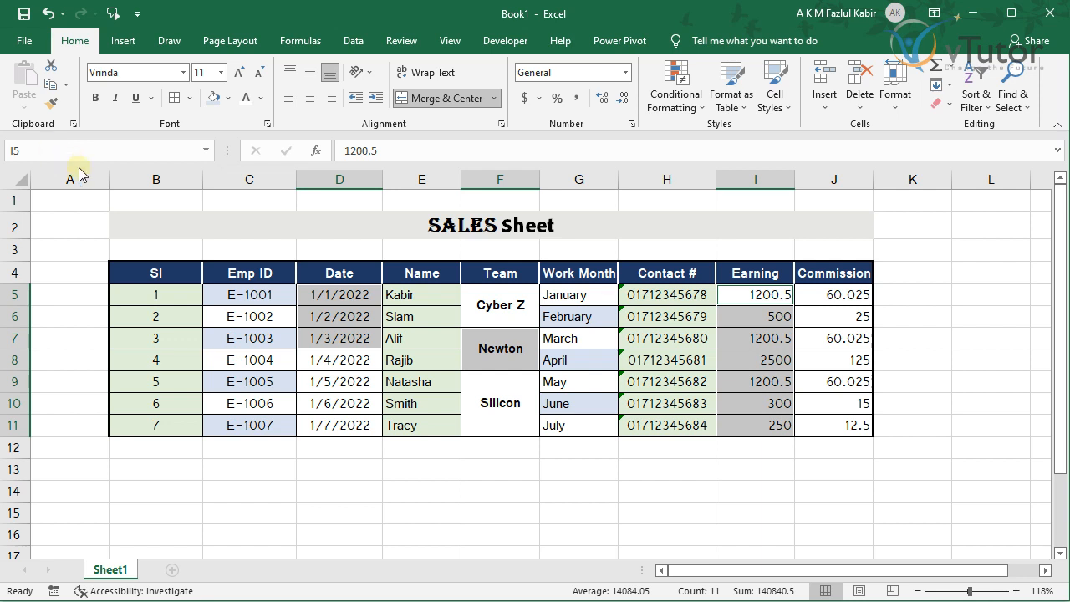
- From an empty cell, recall the saved named selection and fill all of its cells with light orange
left_click(431, 452)
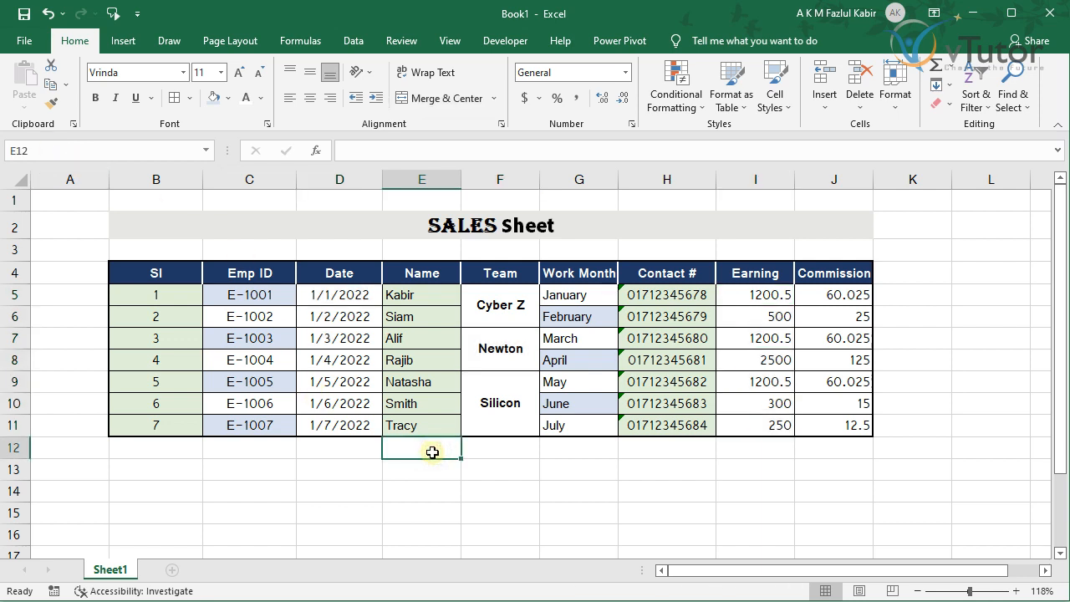
left_click(55, 150)
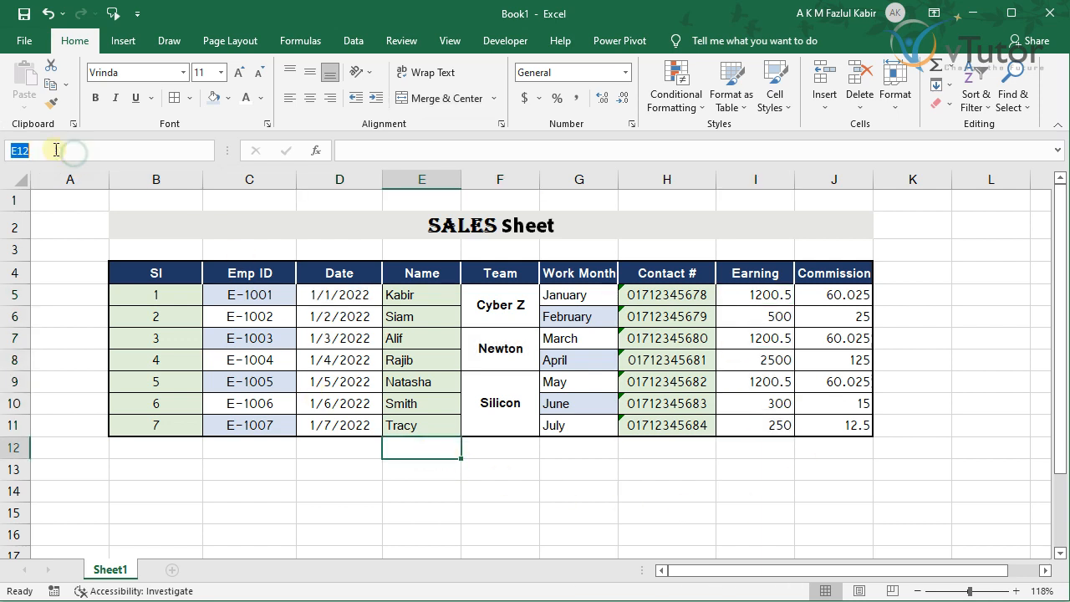
left_click(52, 227)
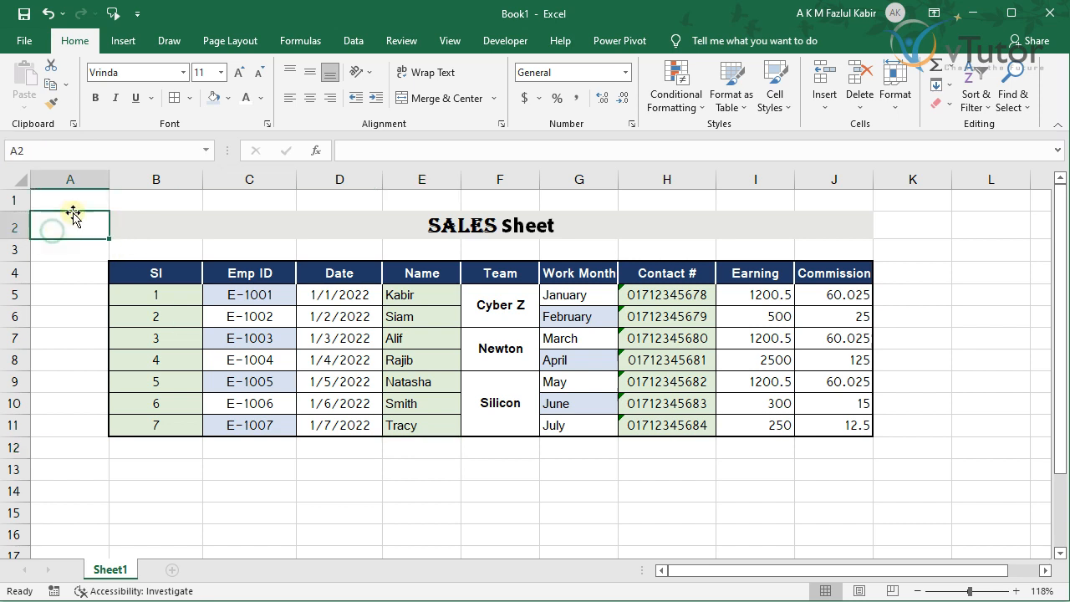
left_click(206, 151)
left_click(112, 150)
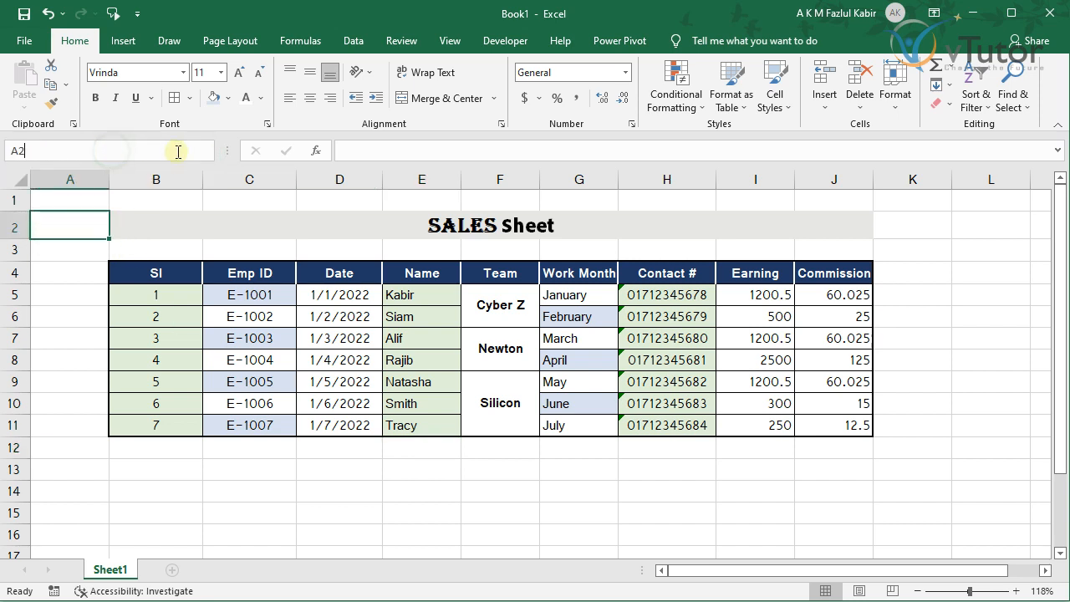
left_click(206, 151)
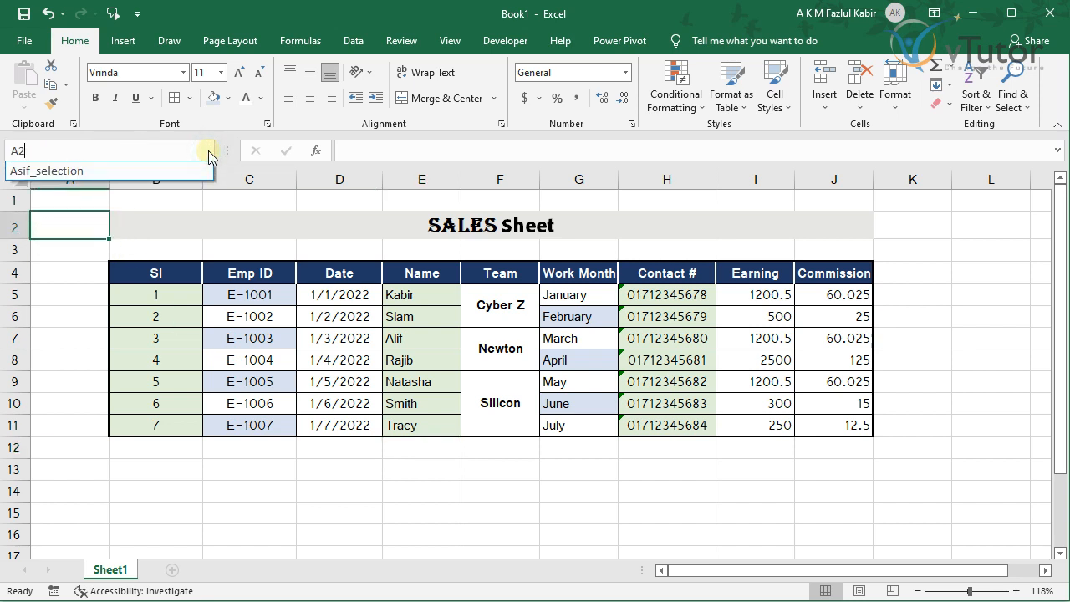
left_click(66, 172)
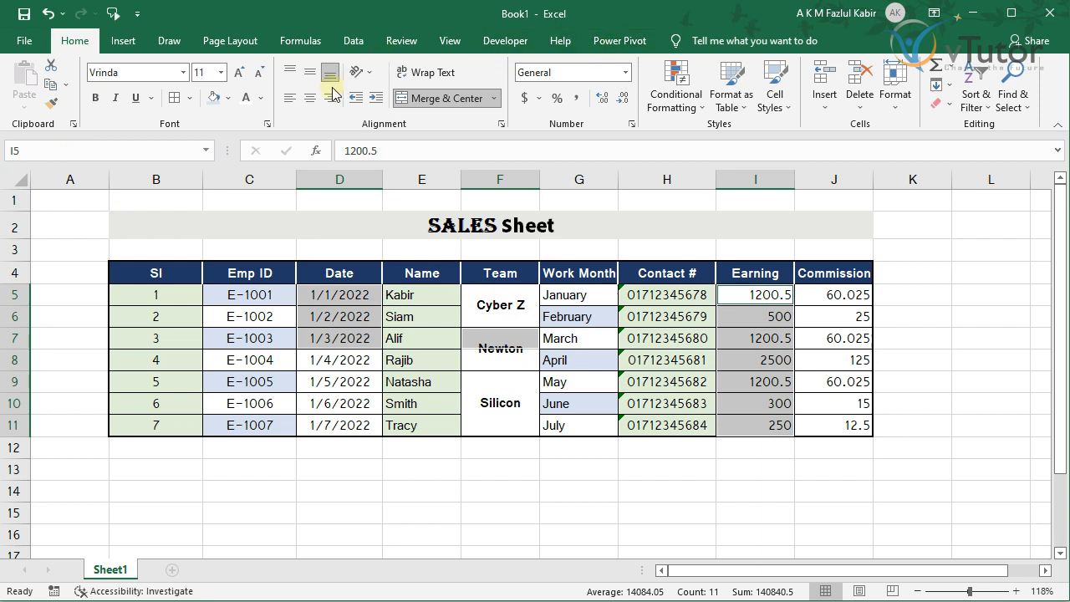
left_click(228, 97)
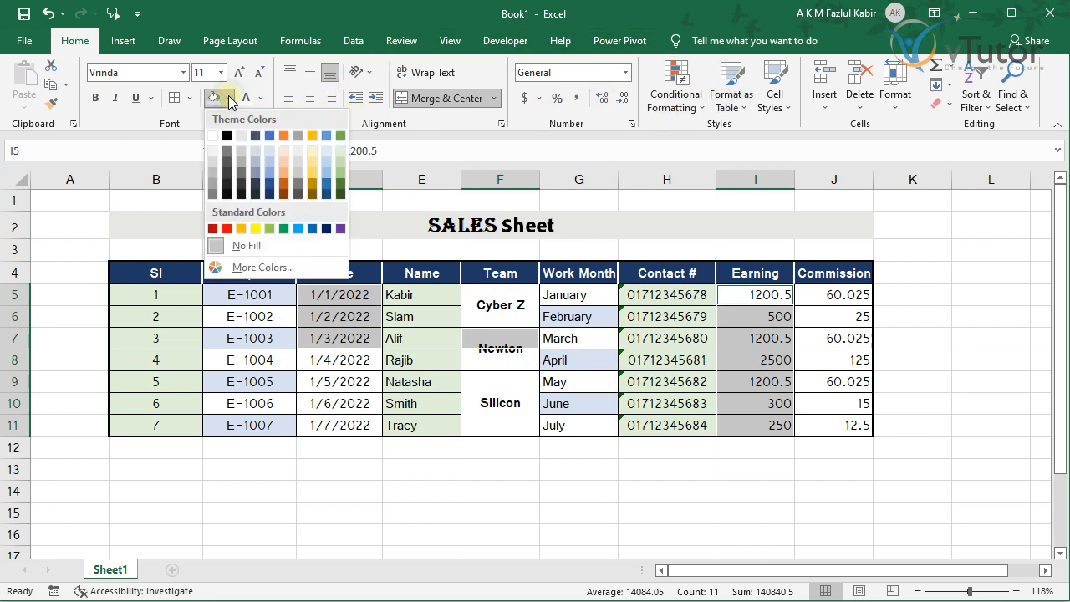
left_click(282, 154)
left_click(628, 485)
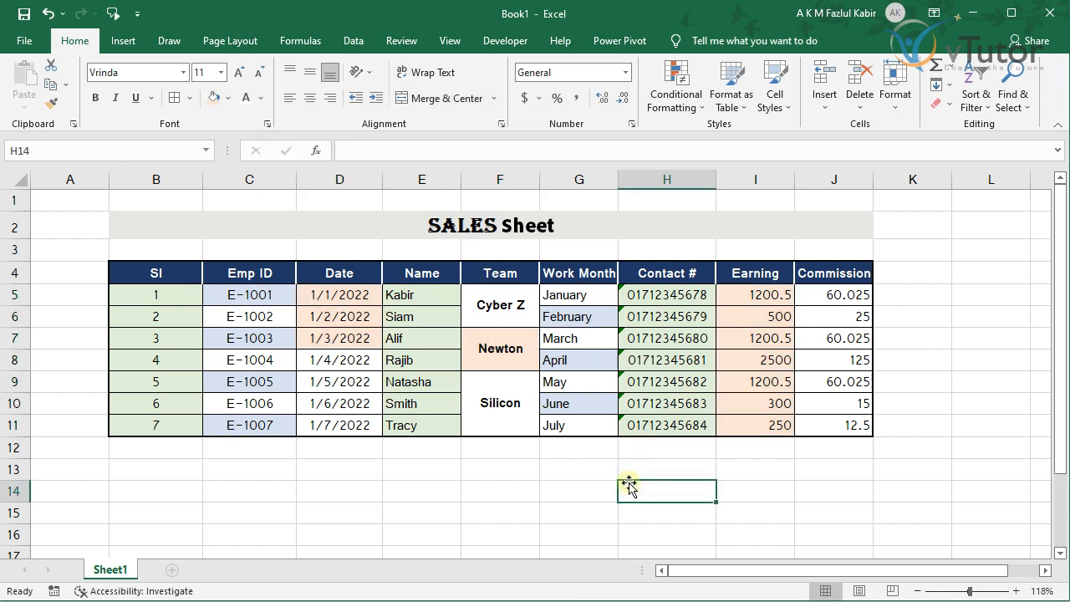